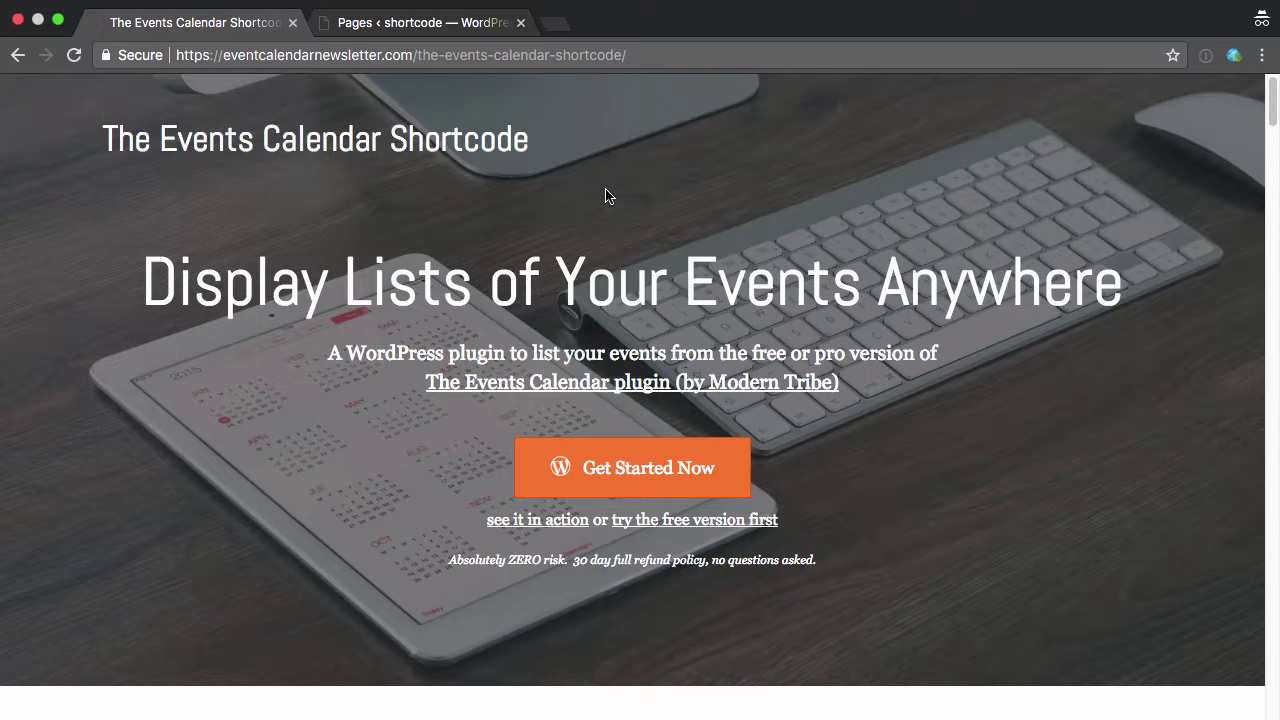
Review the Limit and Offset options on the Events Calendar Shortcode plugin page.
scroll(605, 196, down, 20)
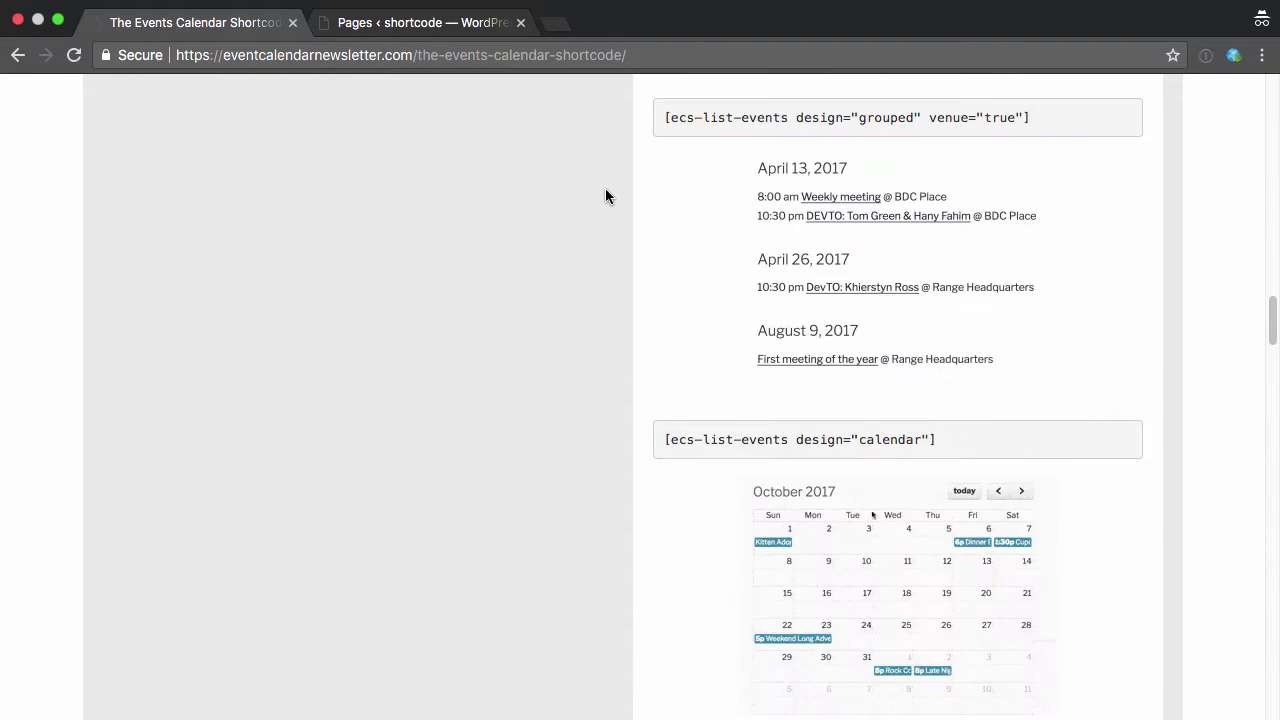
scroll(605, 196, down, 6)
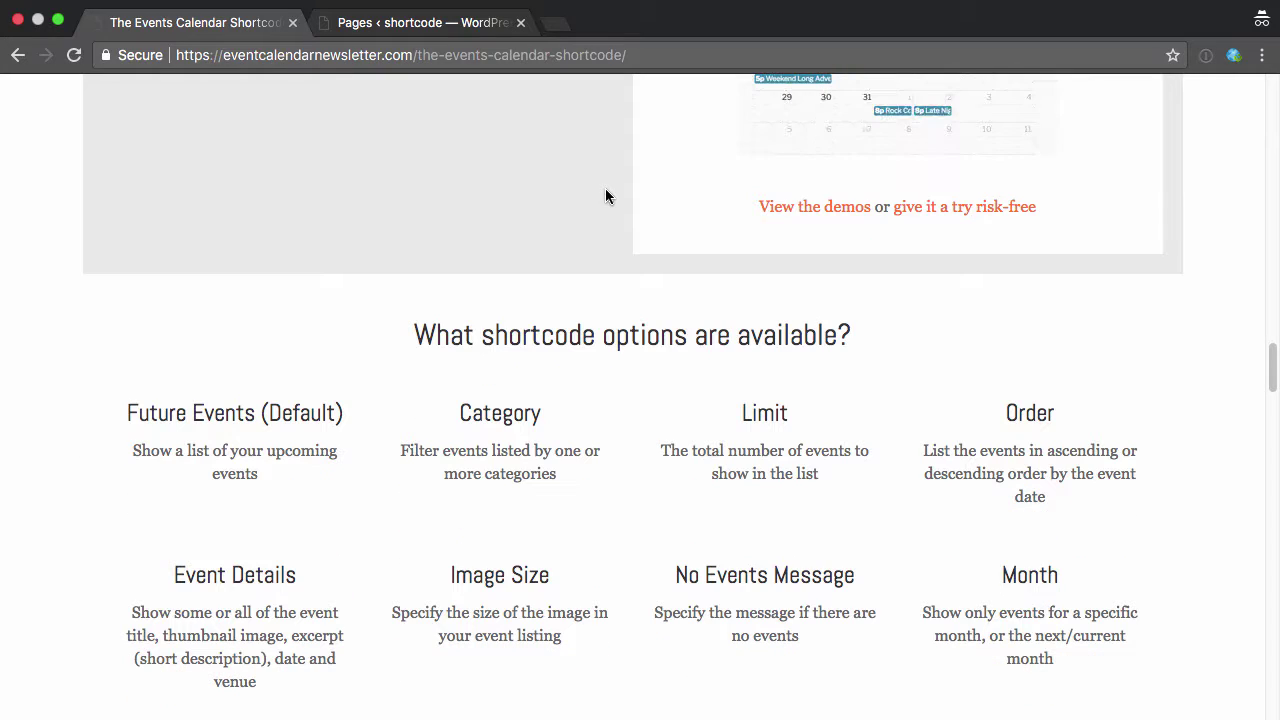
double_click(770, 412)
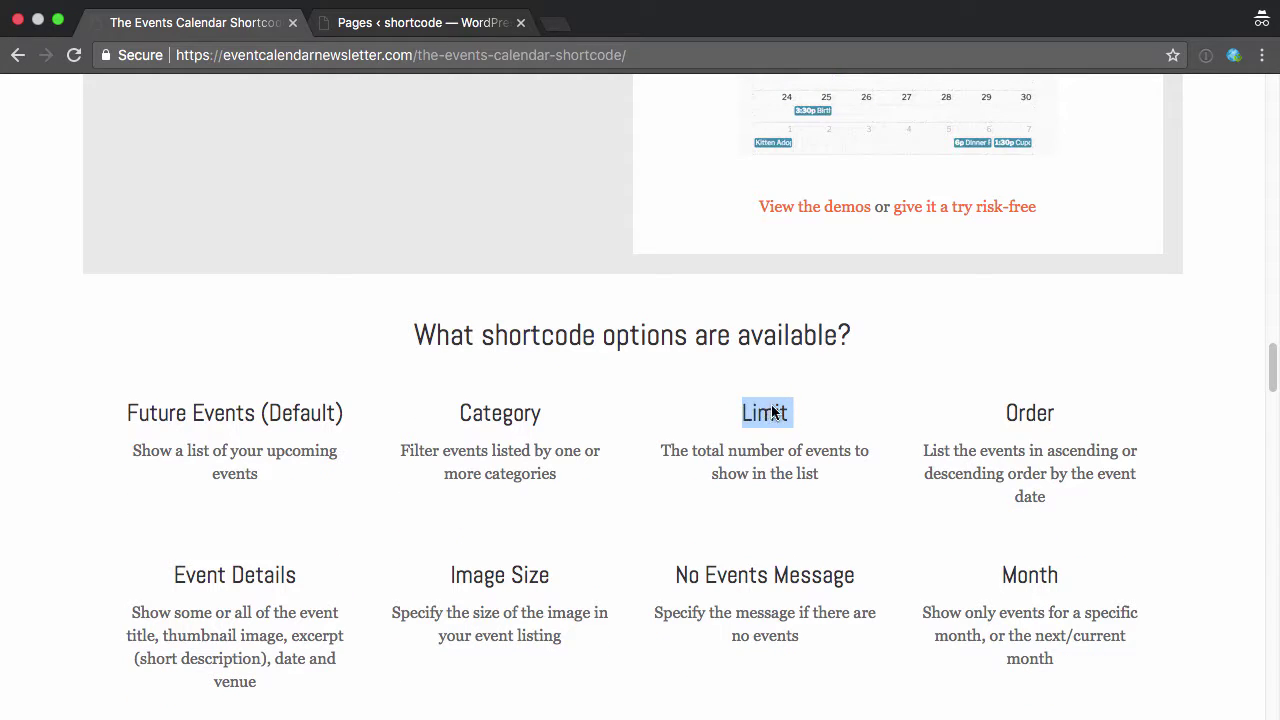
click(860, 397)
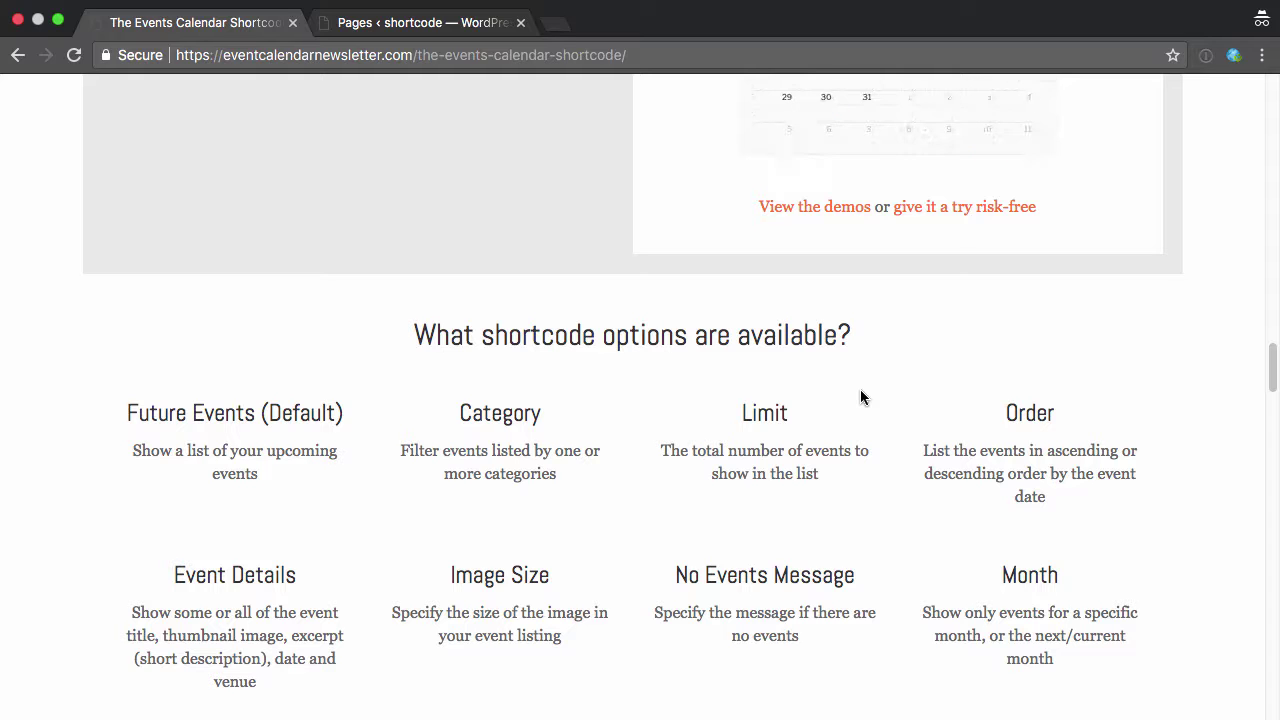
scroll(860, 397, down, 4)
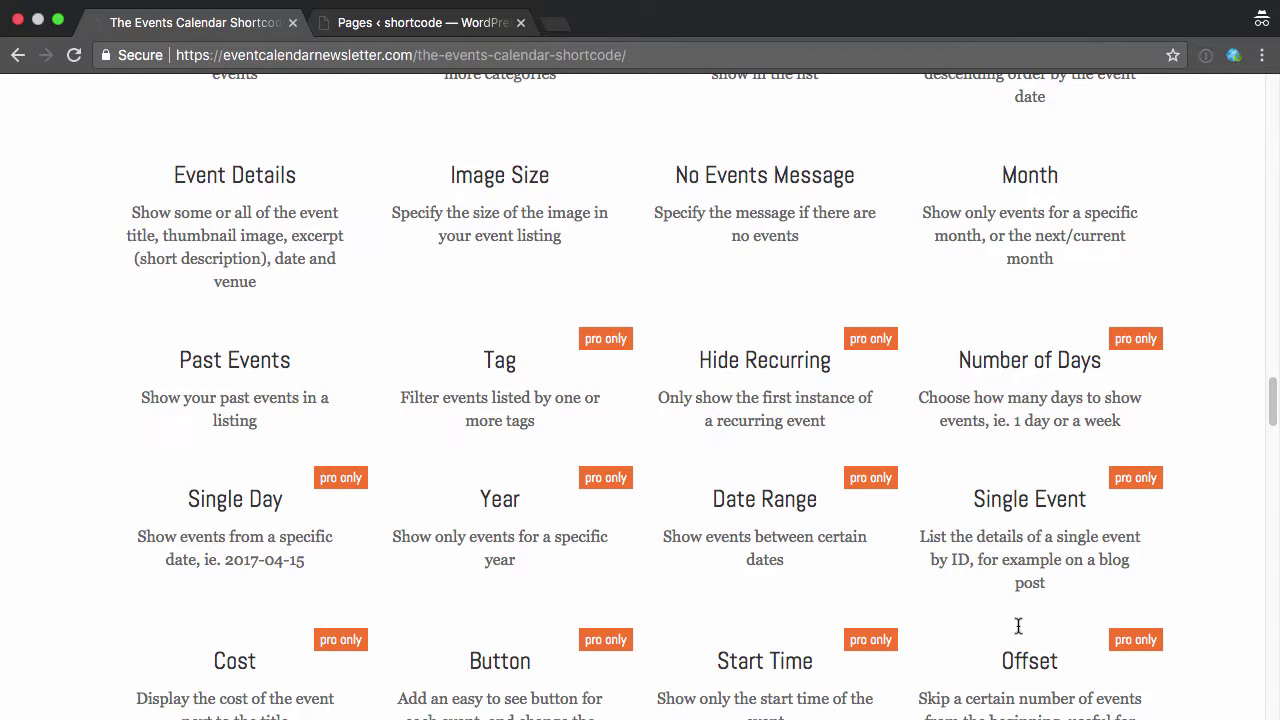
double_click(1041, 668)
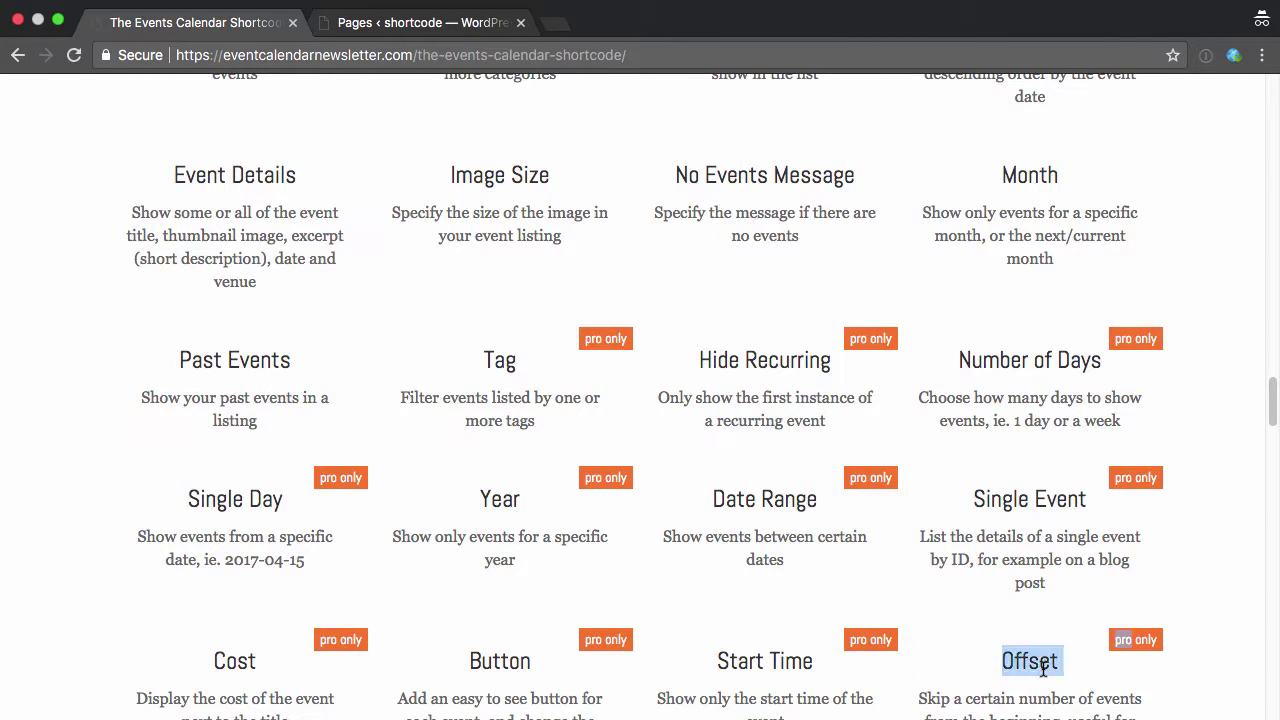
click(972, 612)
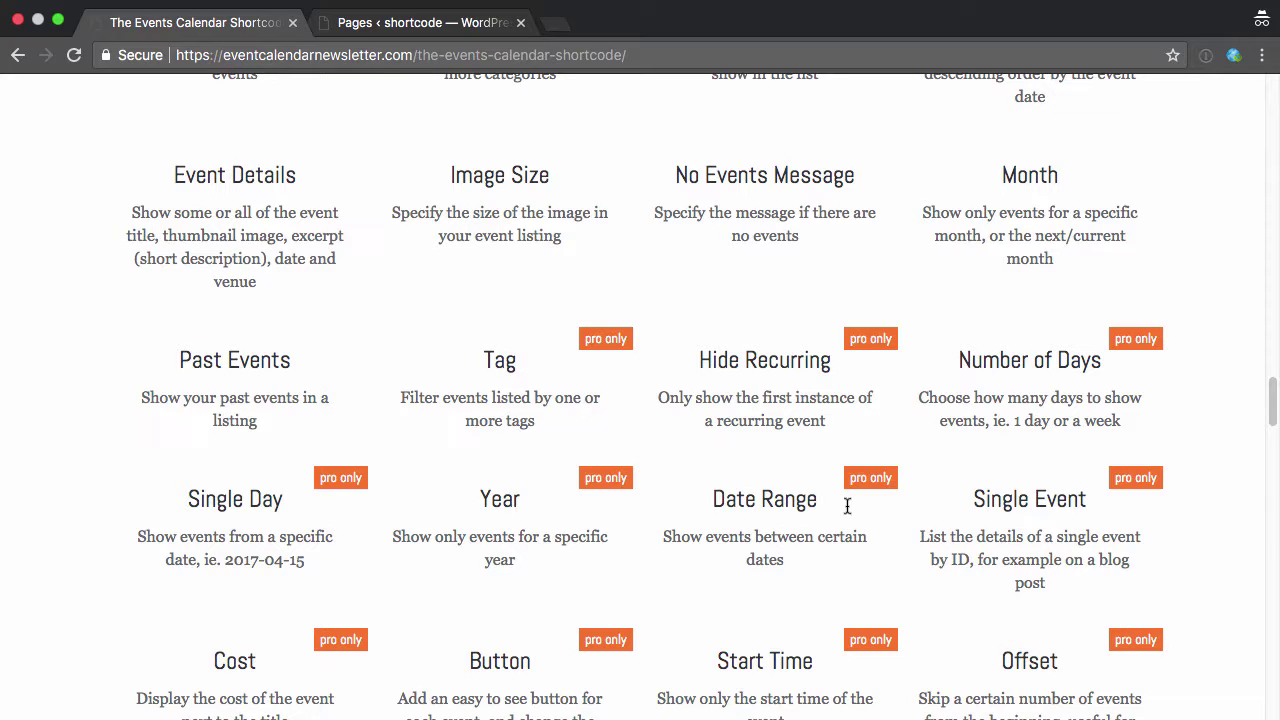
Start a new WordPress page titled 'Past Events'.
click(445, 28)
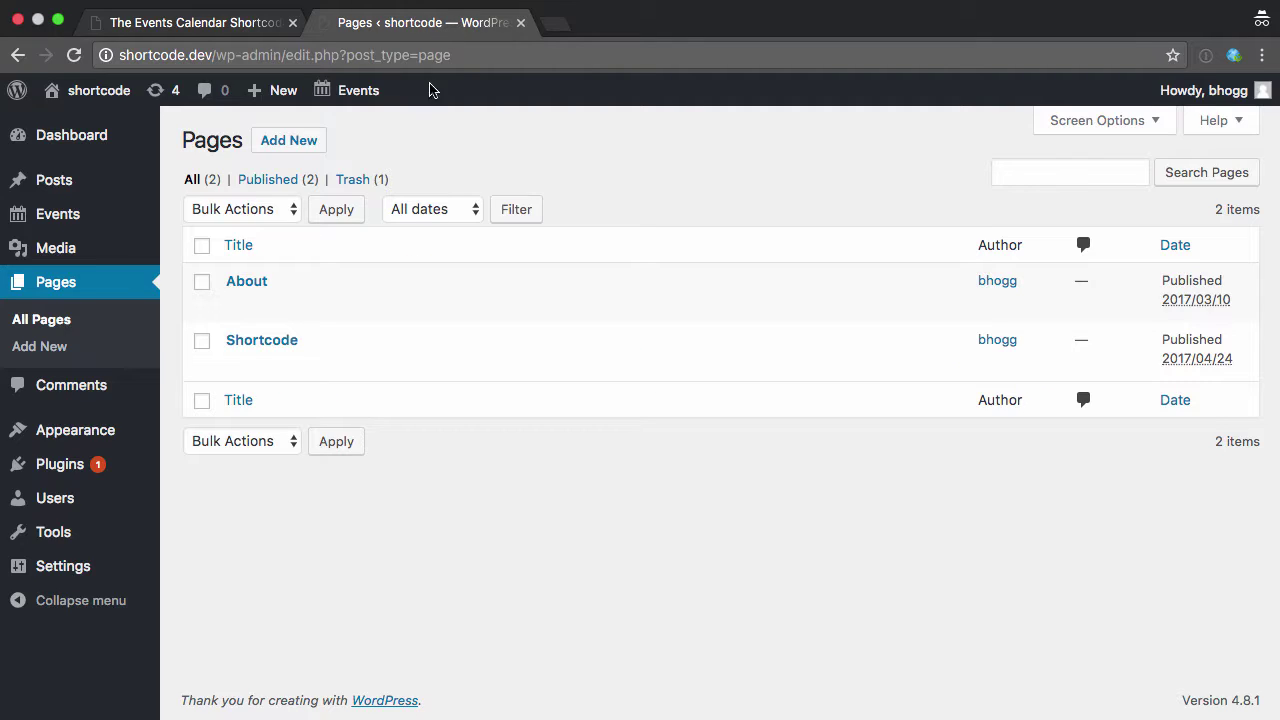
click(289, 145)
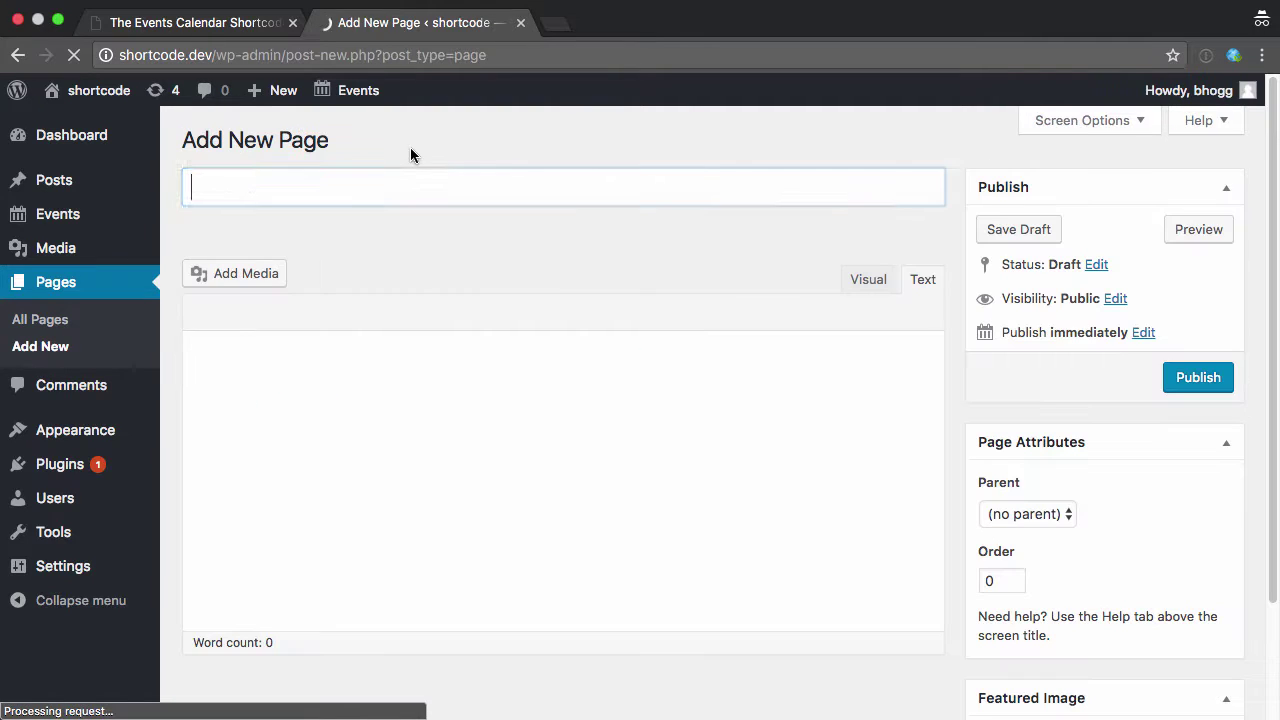
click(316, 189)
text(Past Events)
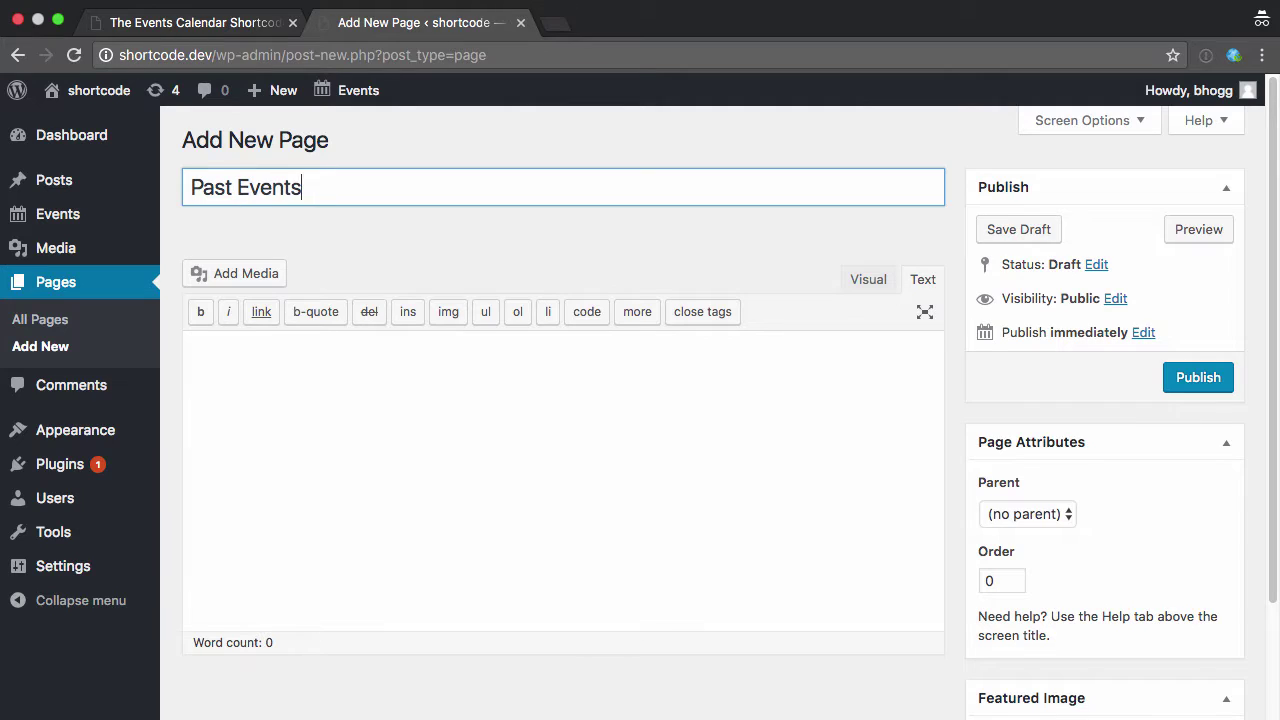
Give the page the body [ecs-list-events limit="4" past="yes"] and publish it.
key(Tab)
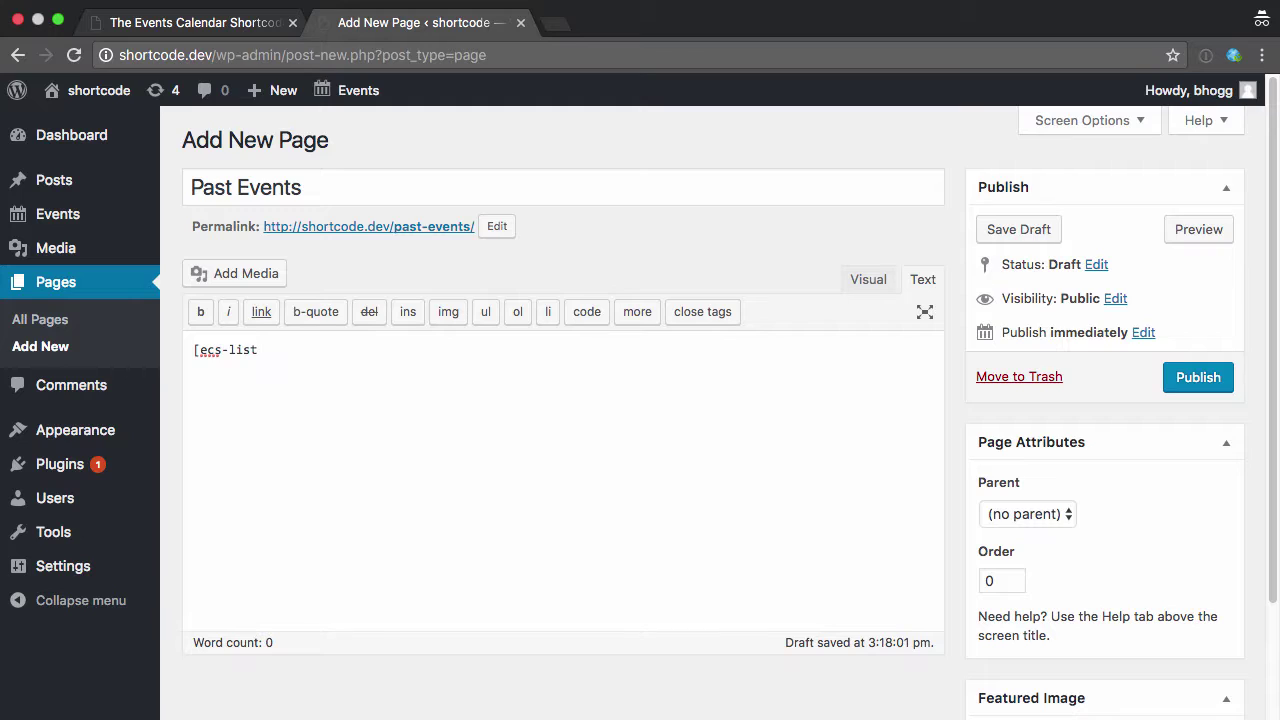
text([ecs-list-events limit="4)
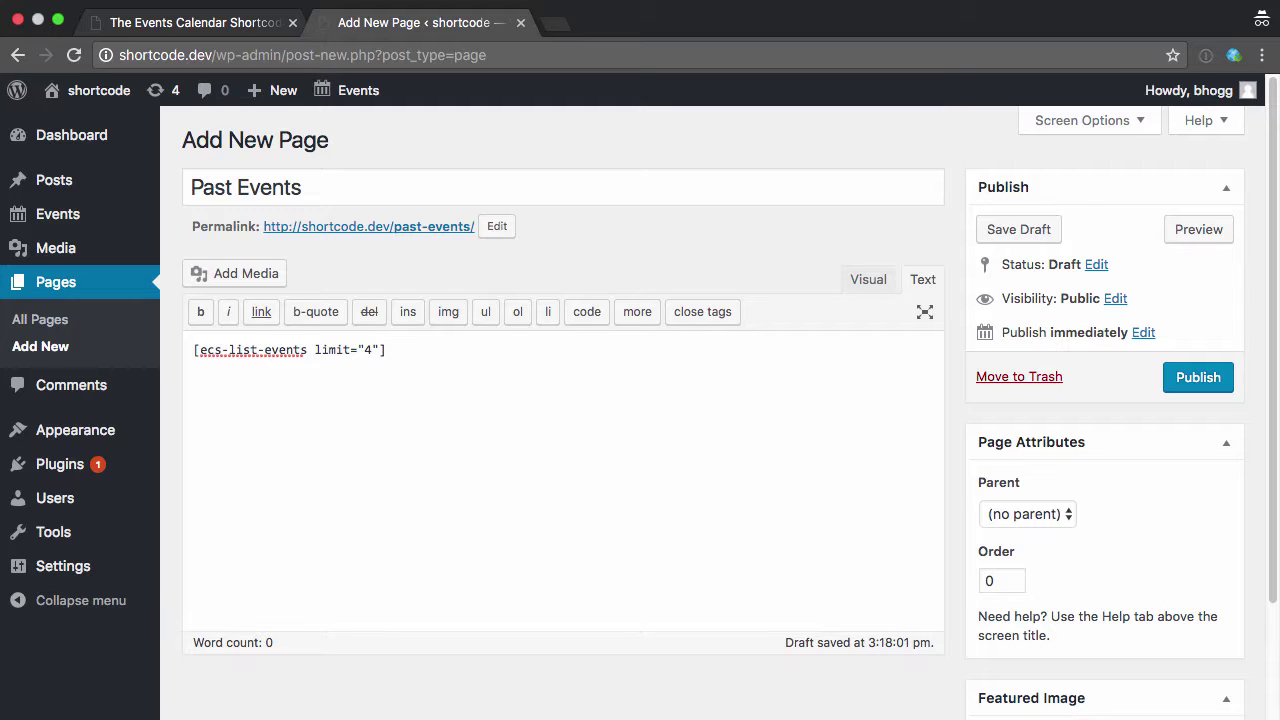
text(ast="yes")
click(1200, 379)
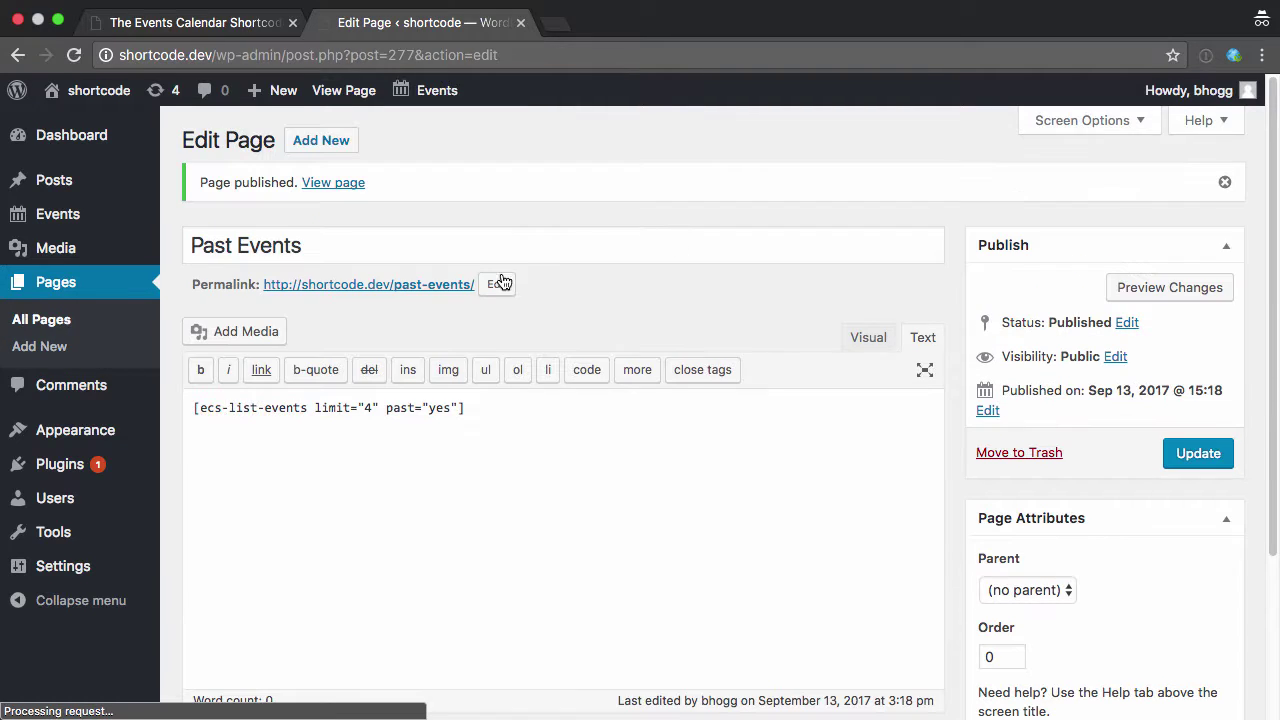
click(334, 184)
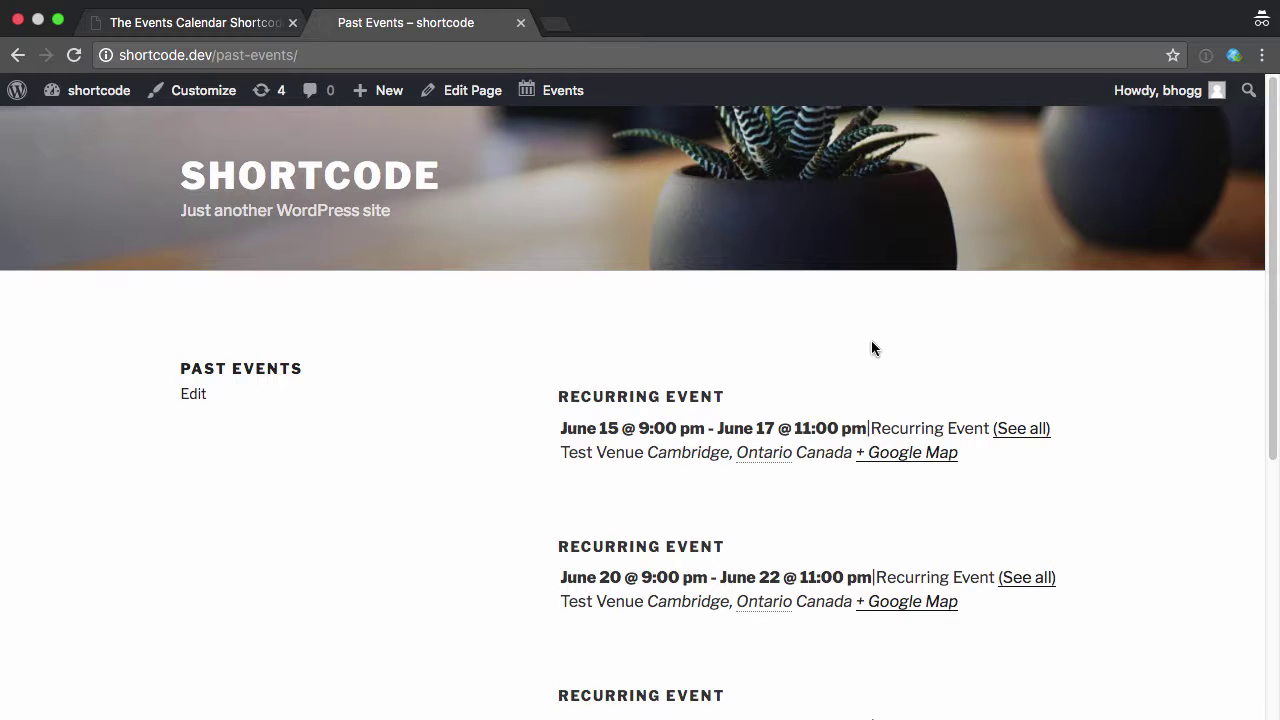
scroll(871, 346, down, 3)
scroll(892, 351, down, 4)
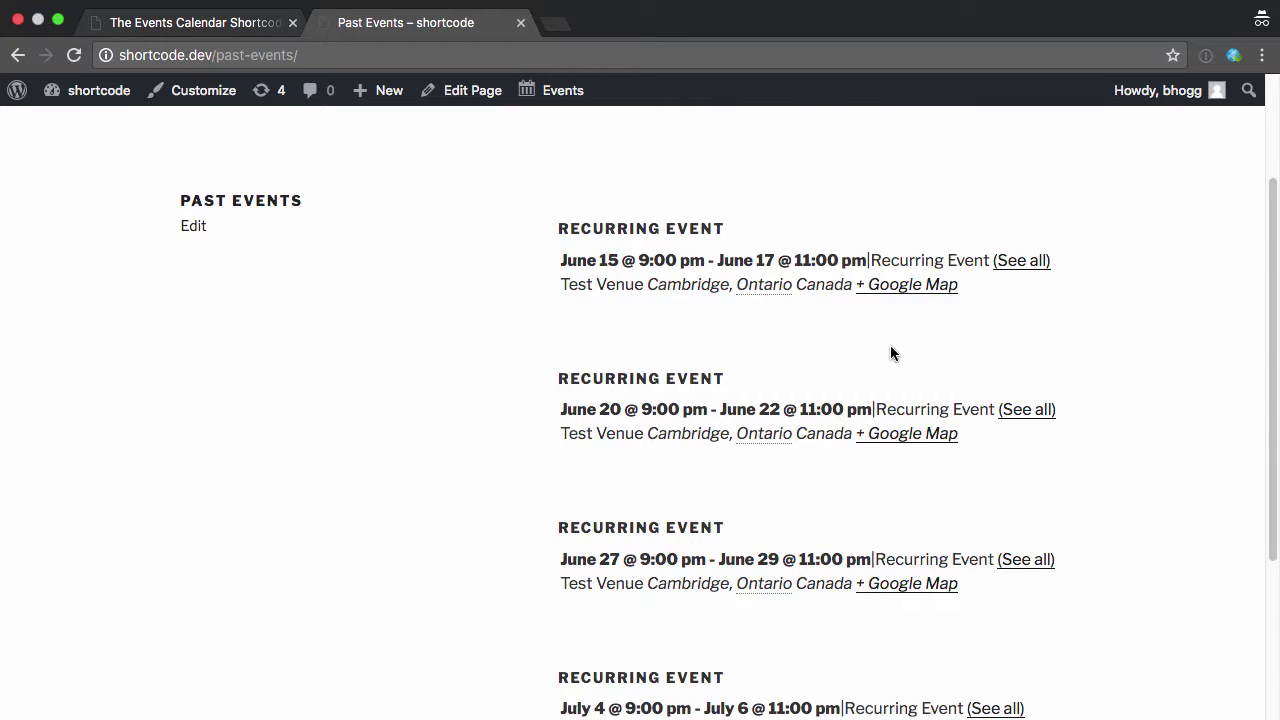
scroll(892, 353, up, 4)
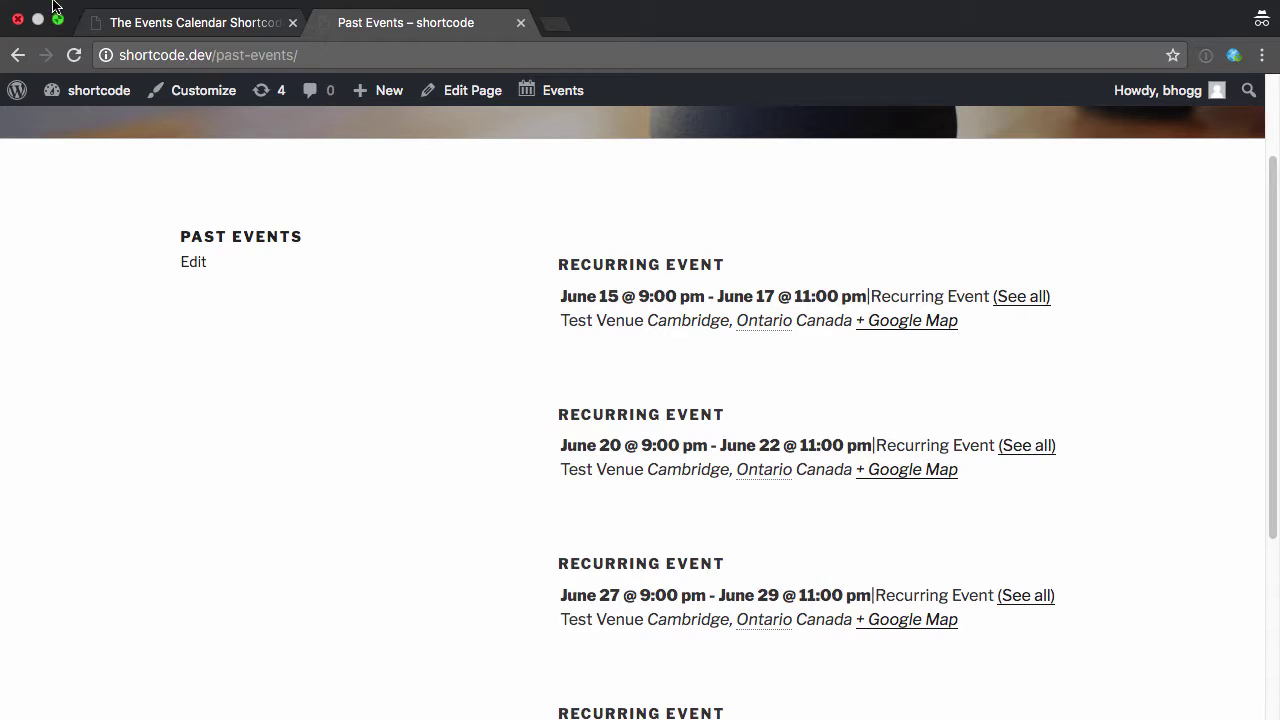
Check the Order option on the plugin site, then append order="DESC" to the Past Events shortcode.
click(472, 90)
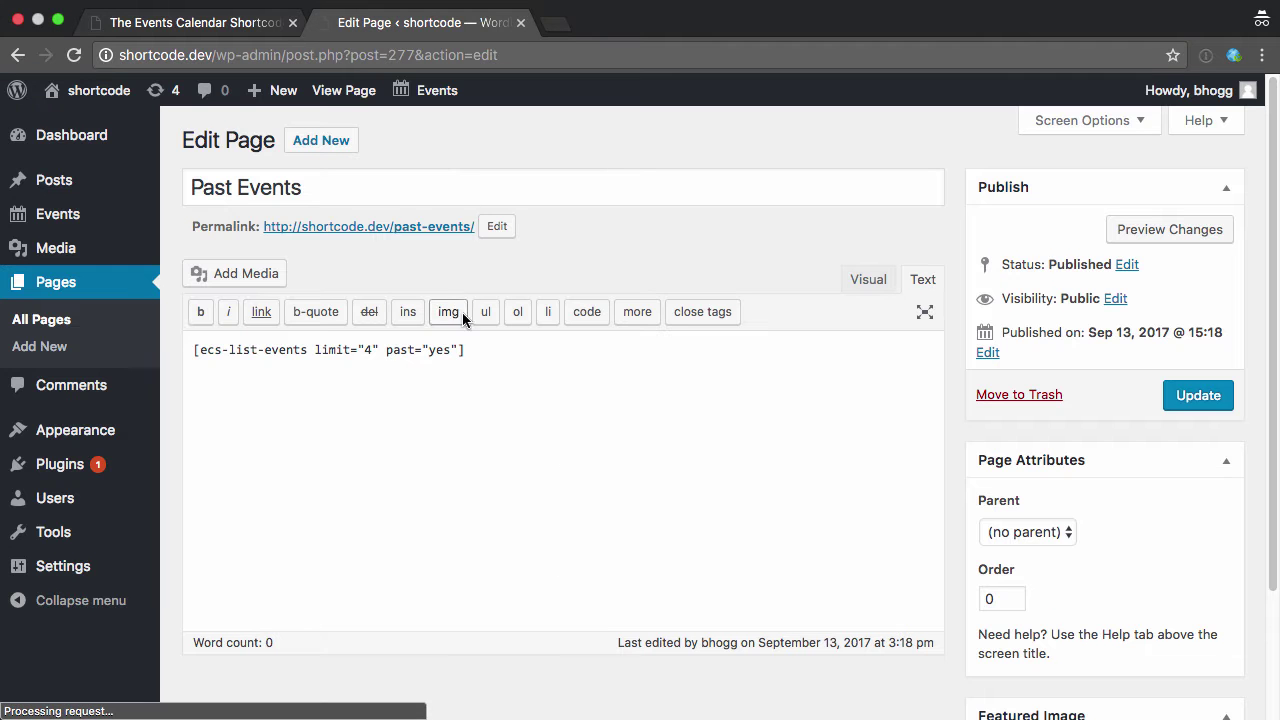
click(455, 349)
key(ctrl+shift+Tab)
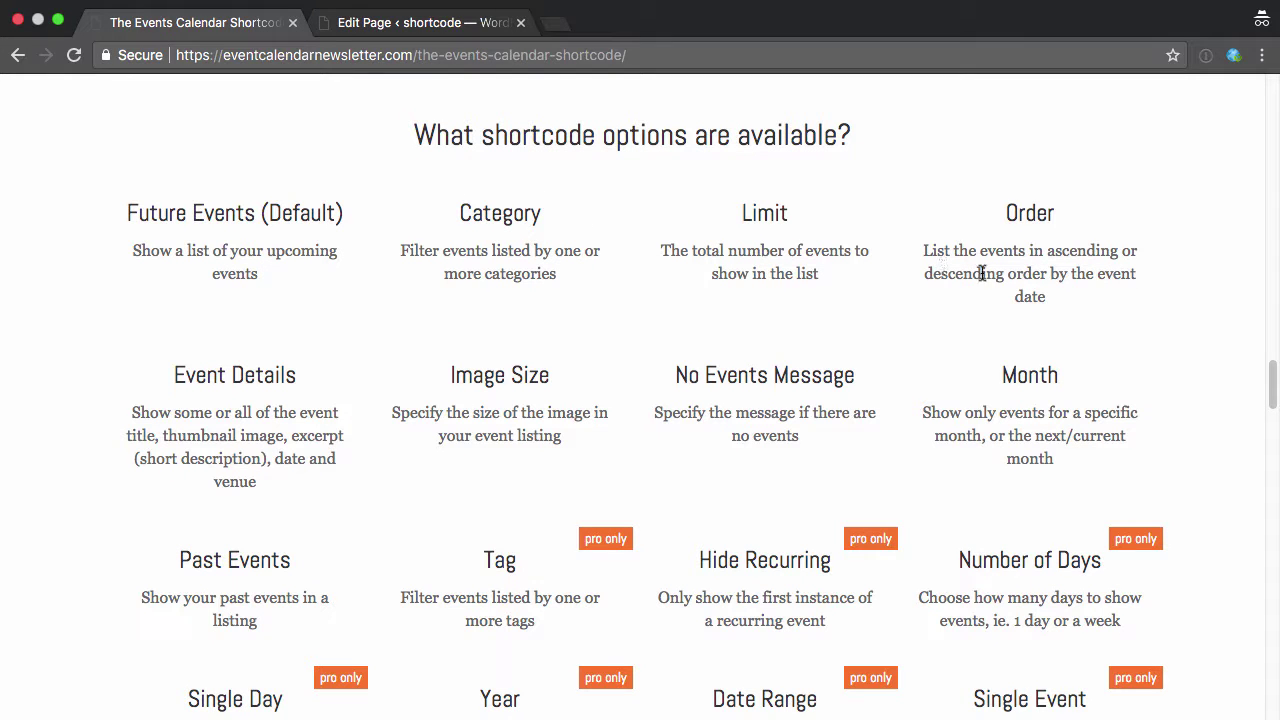
double_click(1030, 213)
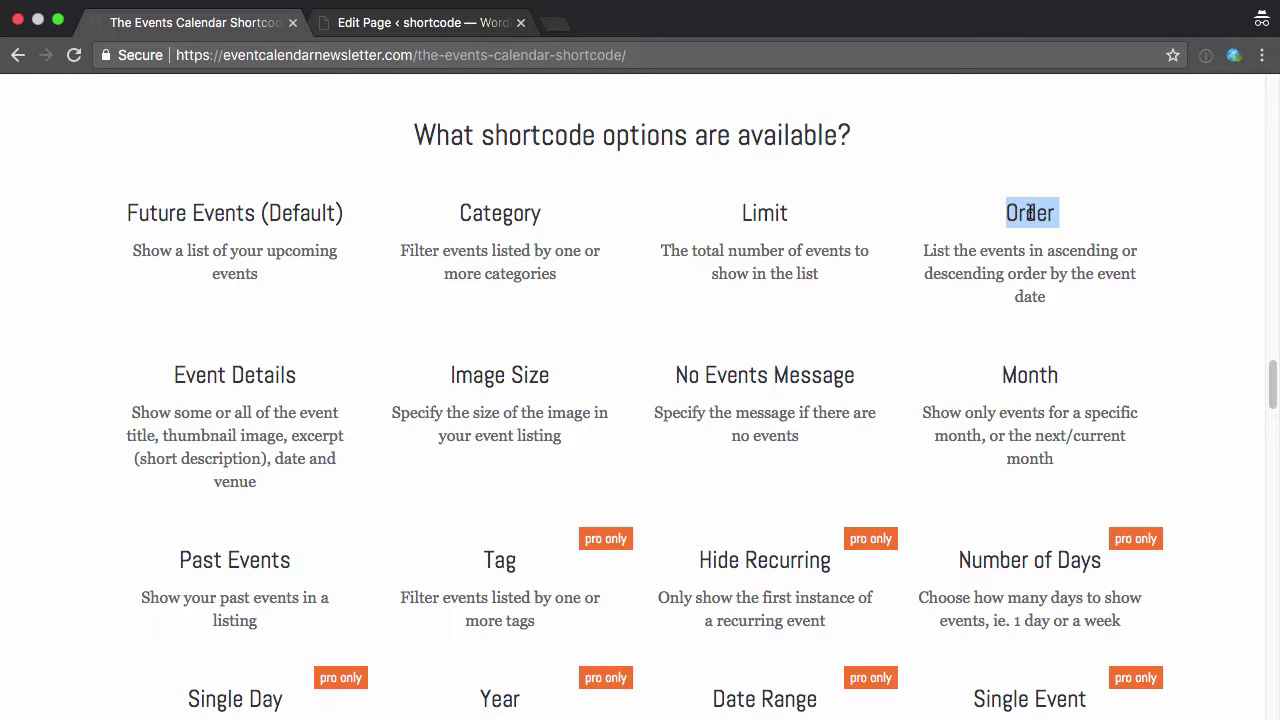
click(1042, 163)
click(350, 24)
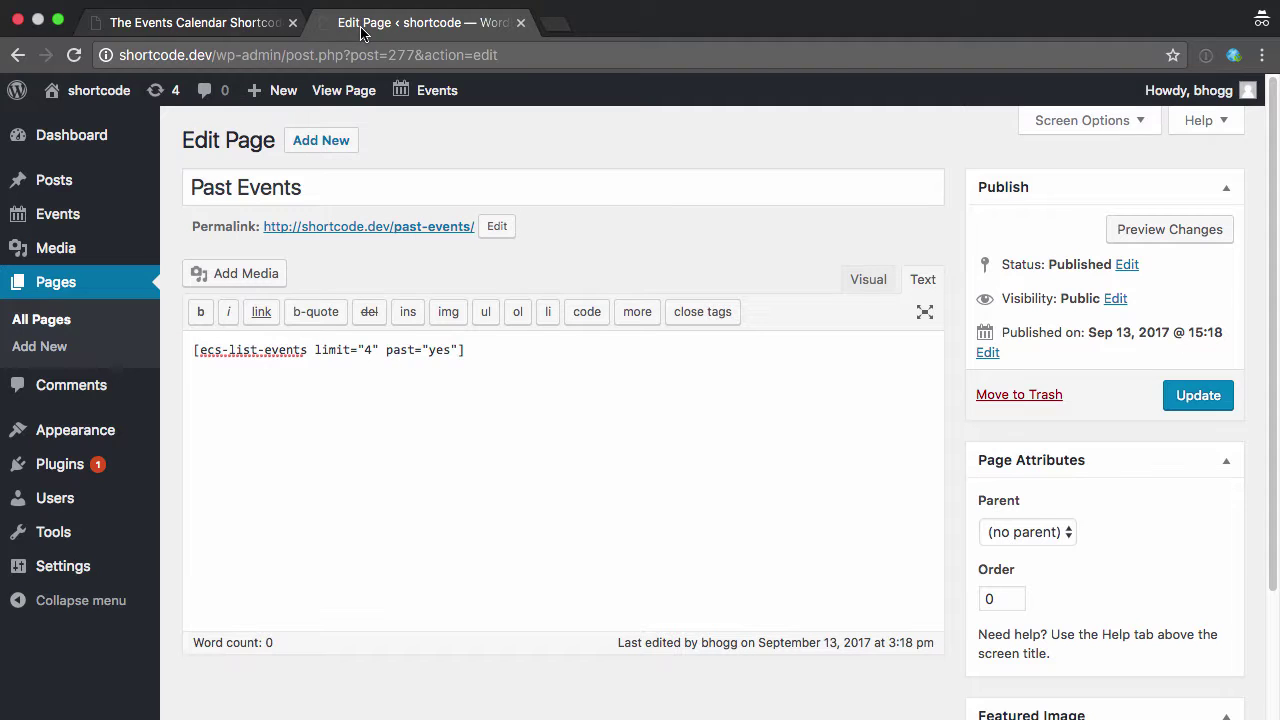
text(order="DESC)
Preview the newest-first Past Events listing, then close the preview and update the page.
click(1128, 232)
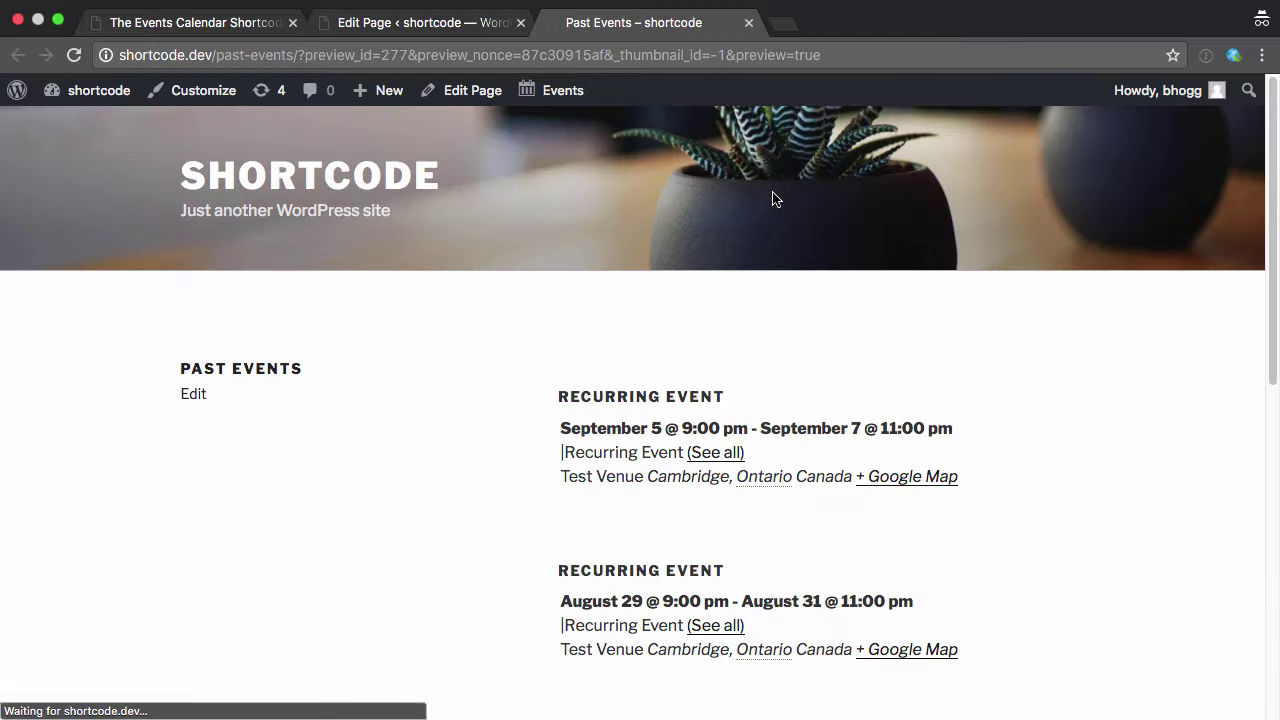
scroll(983, 300, down, 3)
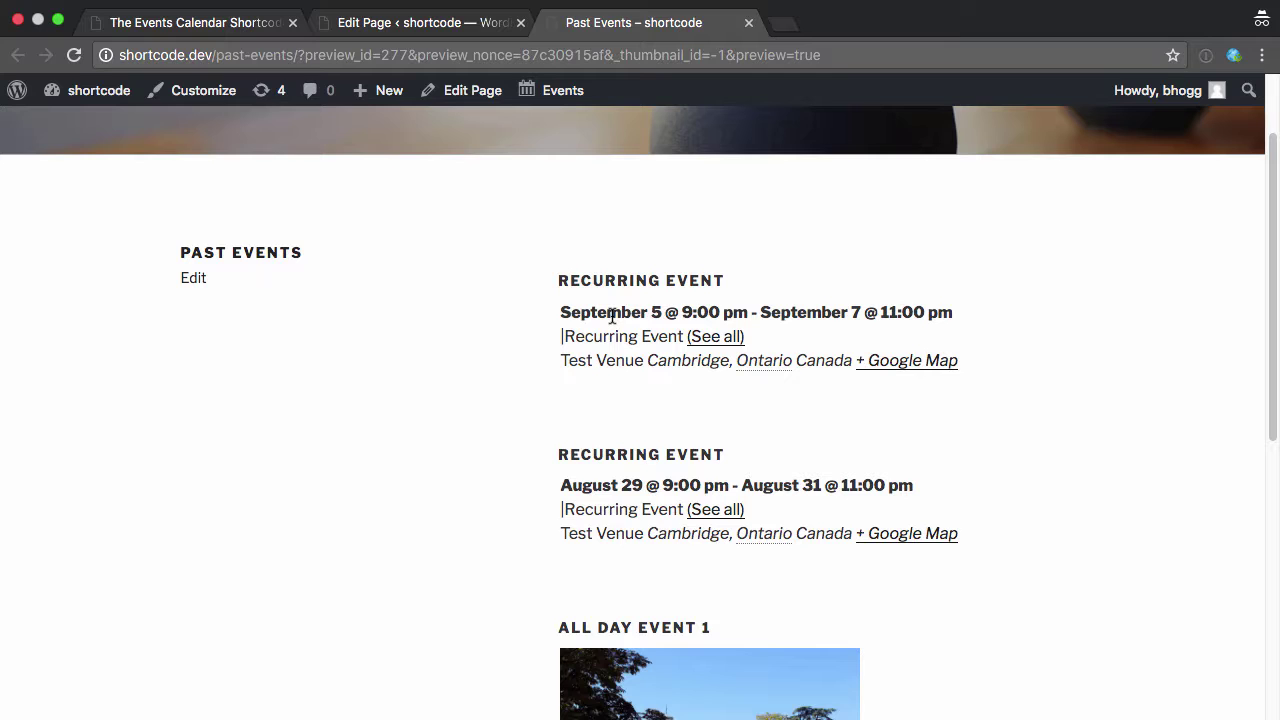
scroll(612, 316, down, 10)
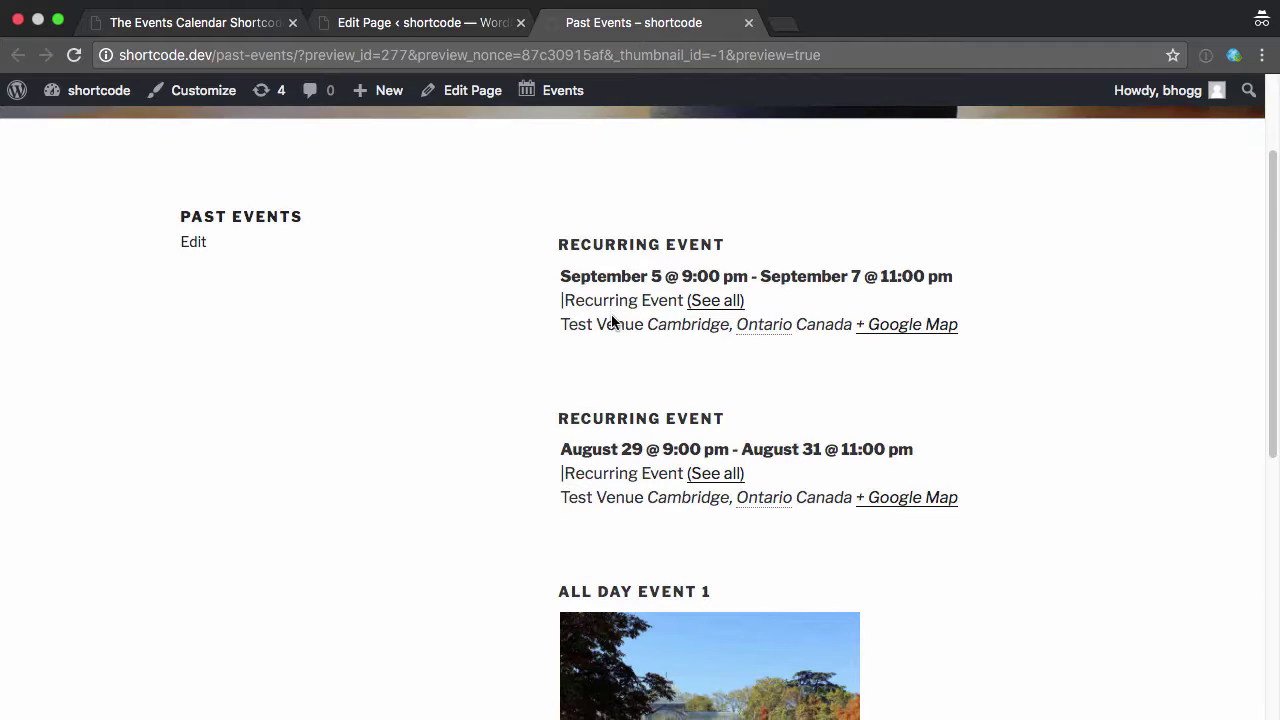
scroll(612, 316, up, 12)
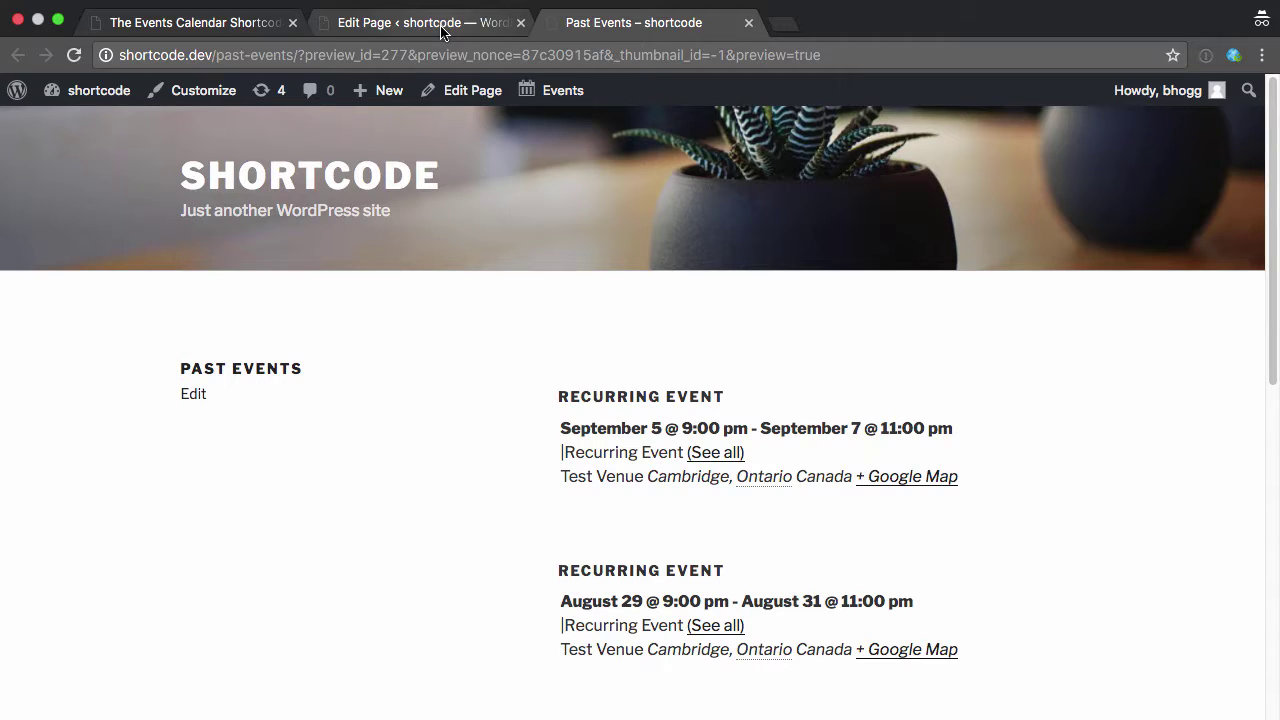
click(748, 22)
click(1178, 396)
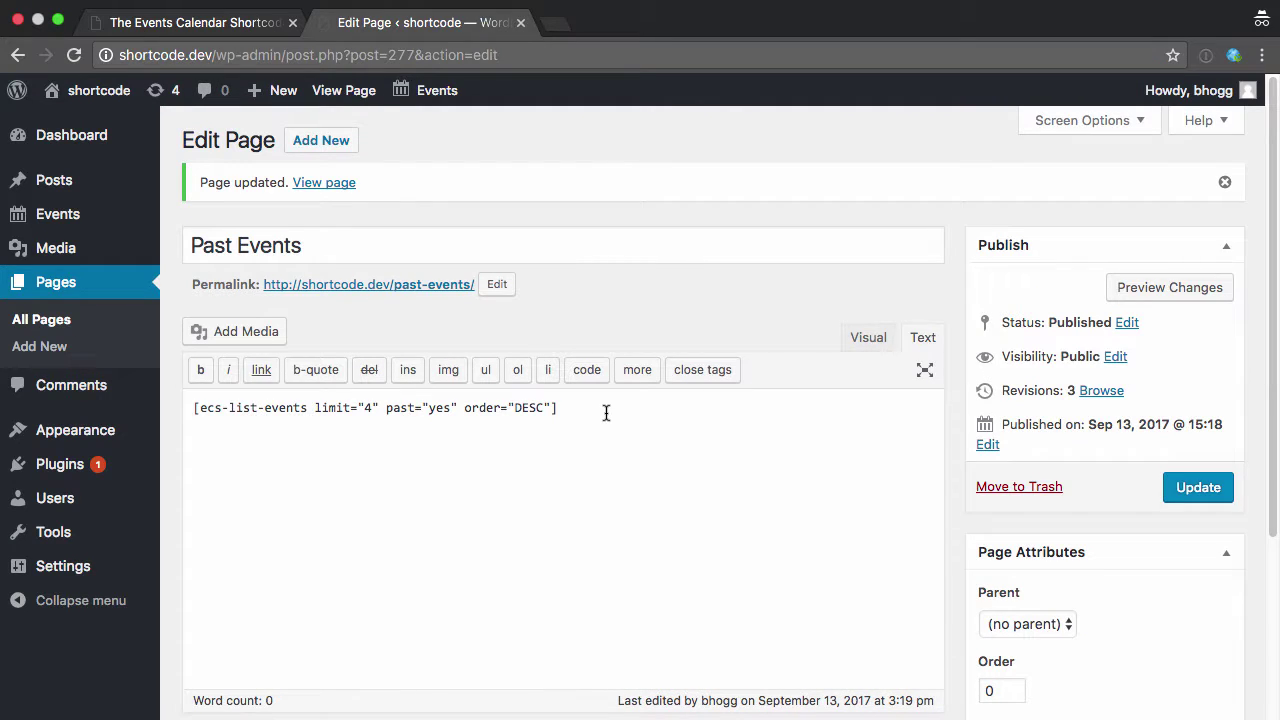
Copy the shortcode into a new 'Past Events' page and insert offset="4" before past="yes".
drag(606, 413, 192, 410)
key(ctrl+c)
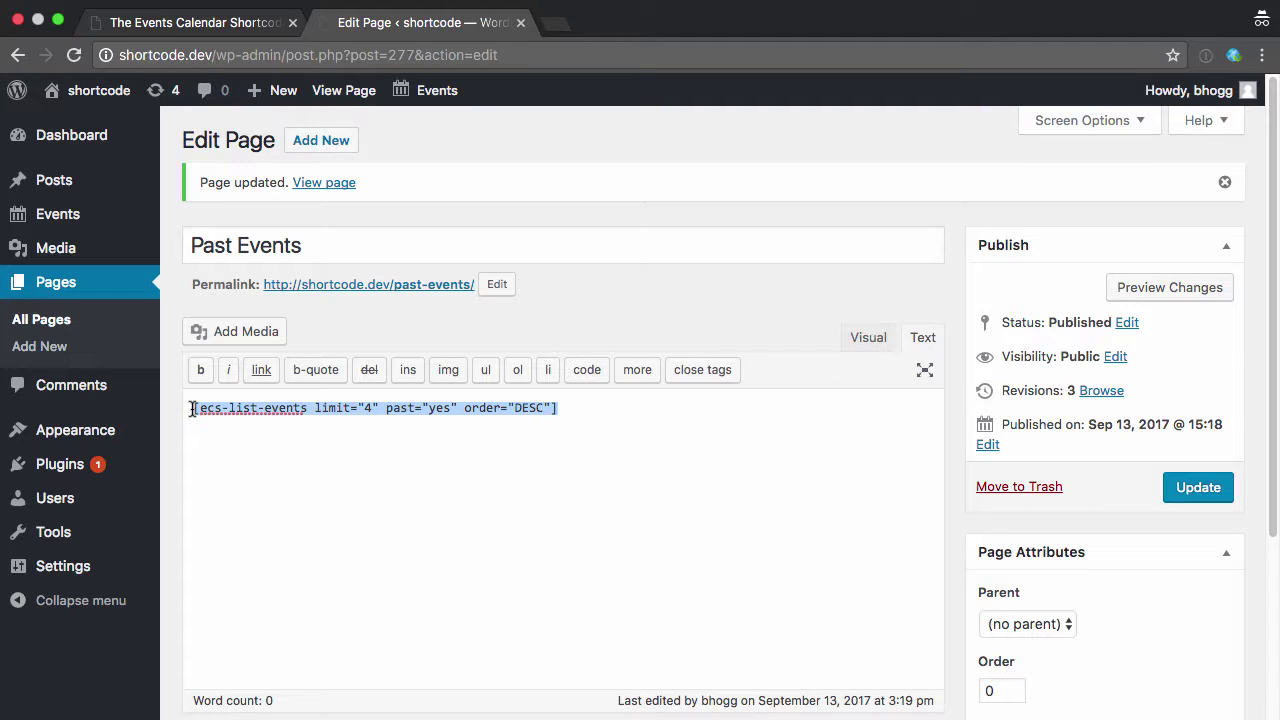
click(321, 140)
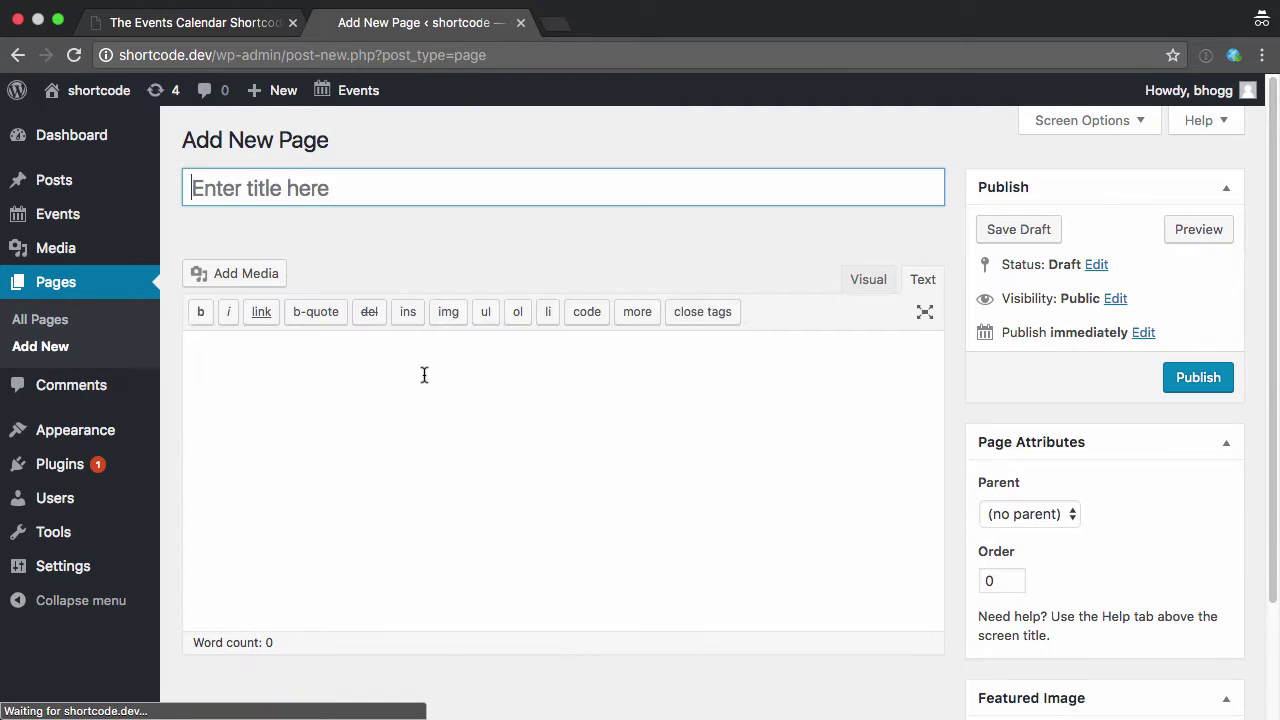
text(Past Events)
key(Tab)
key(ctrl+v)
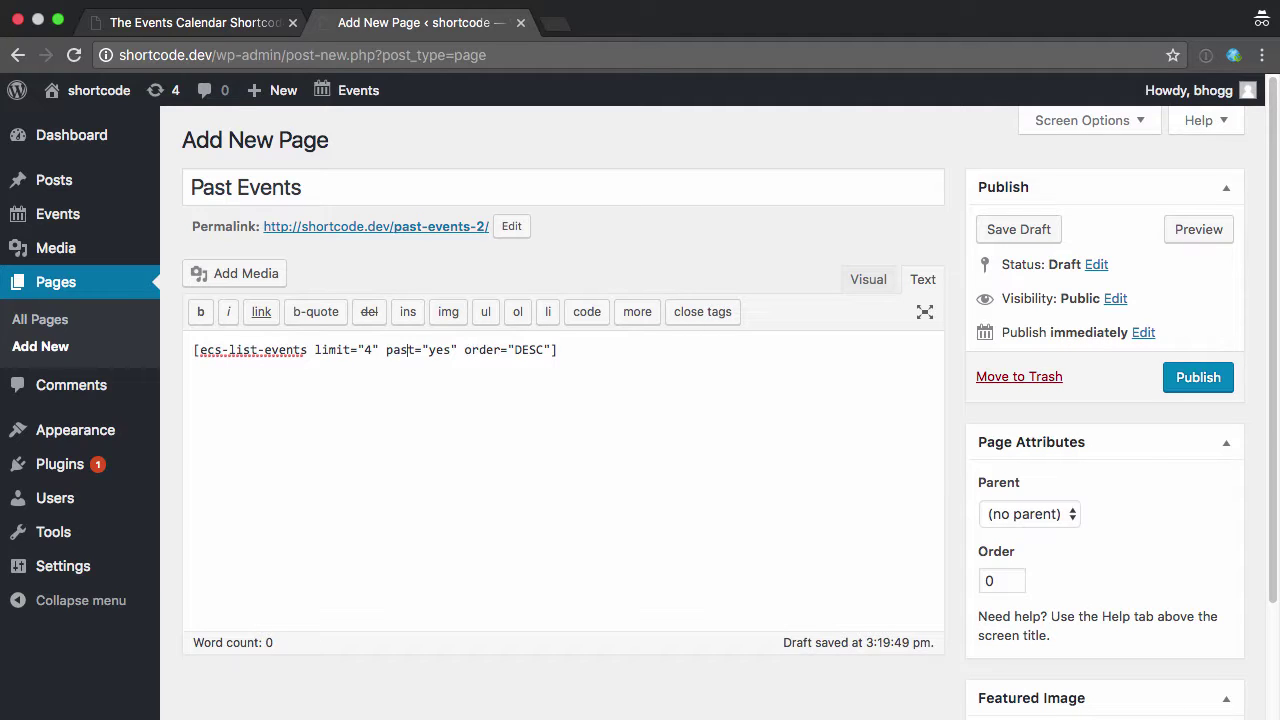
click(386, 350)
text(offset=")
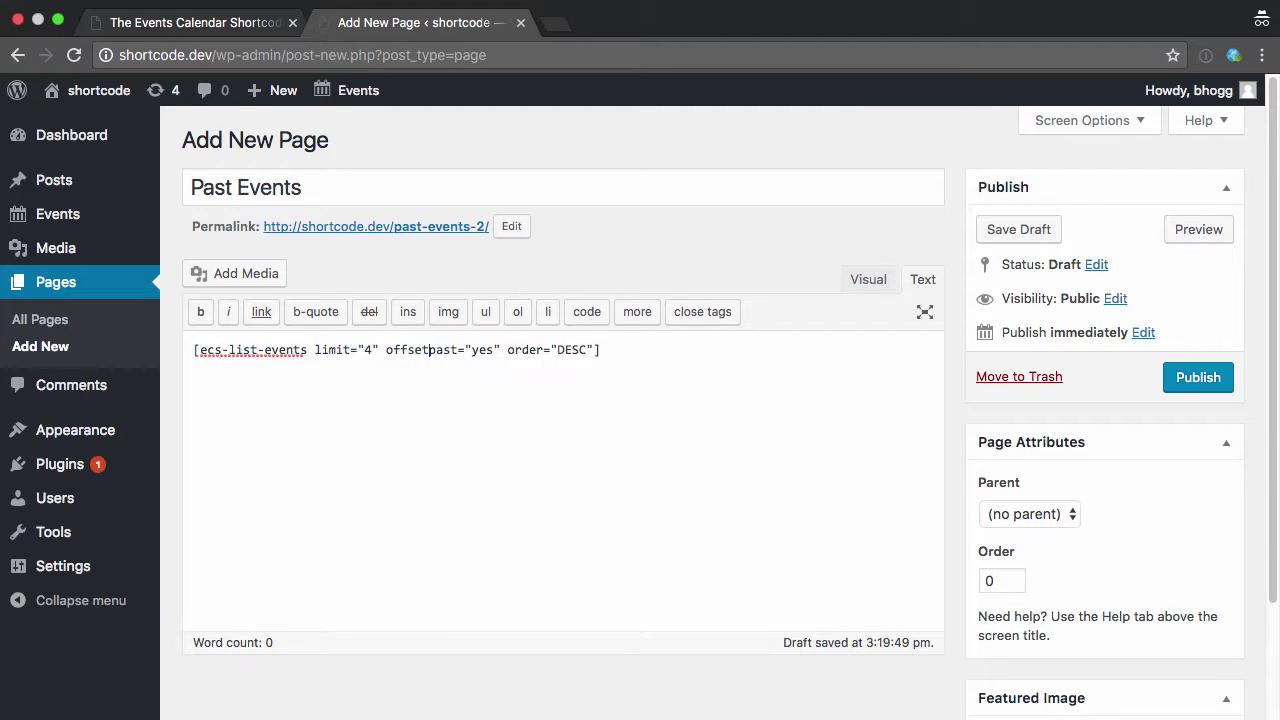
text(4")
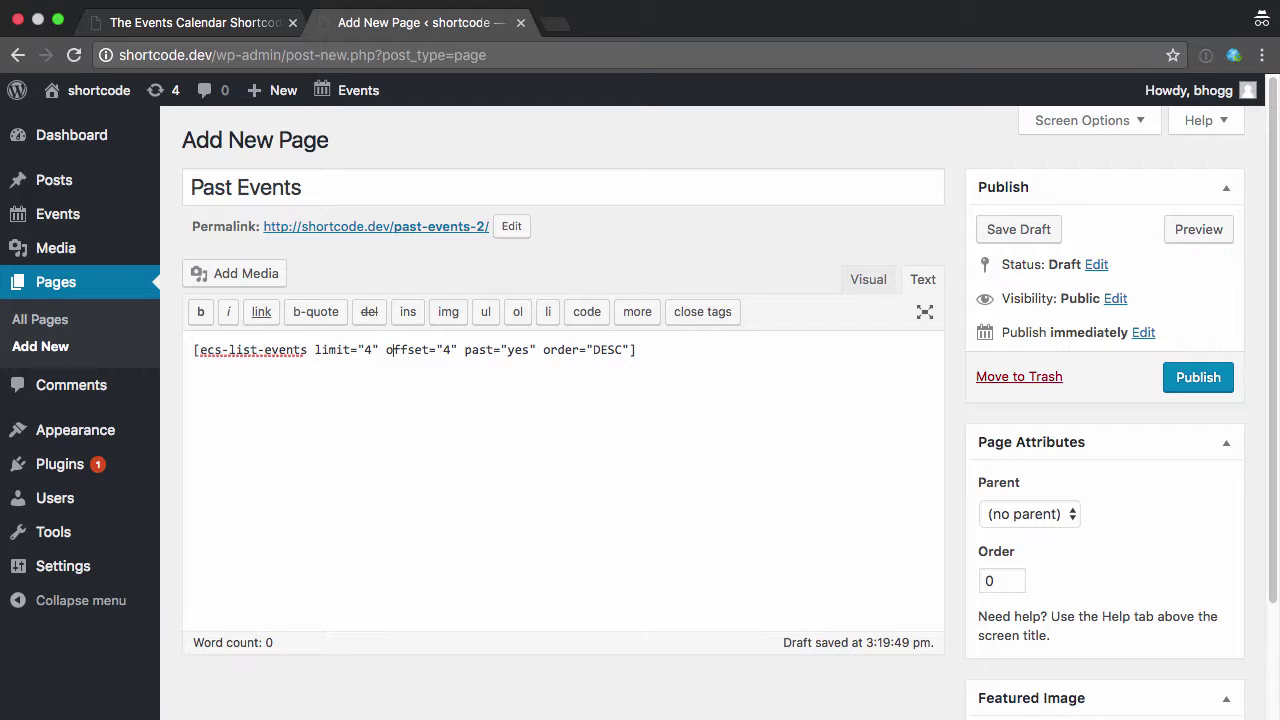
click(1198, 229)
scroll(536, 366, down, 2)
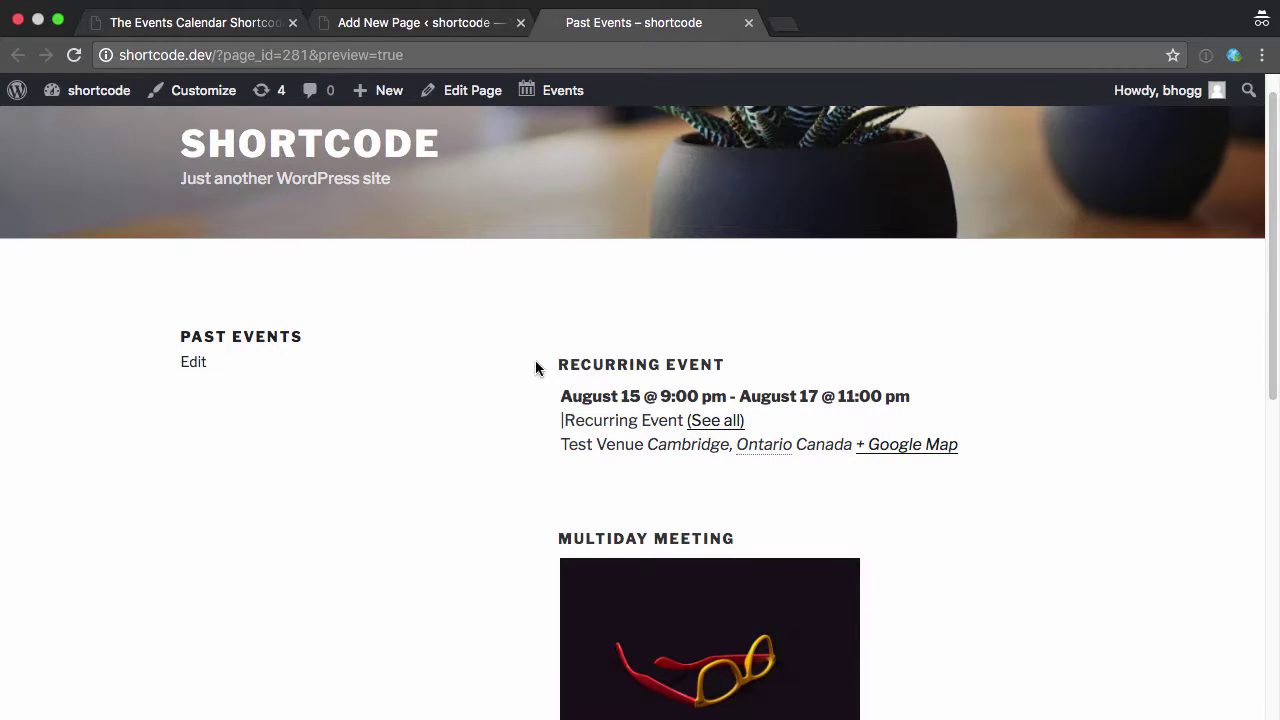
scroll(523, 431, down, 10)
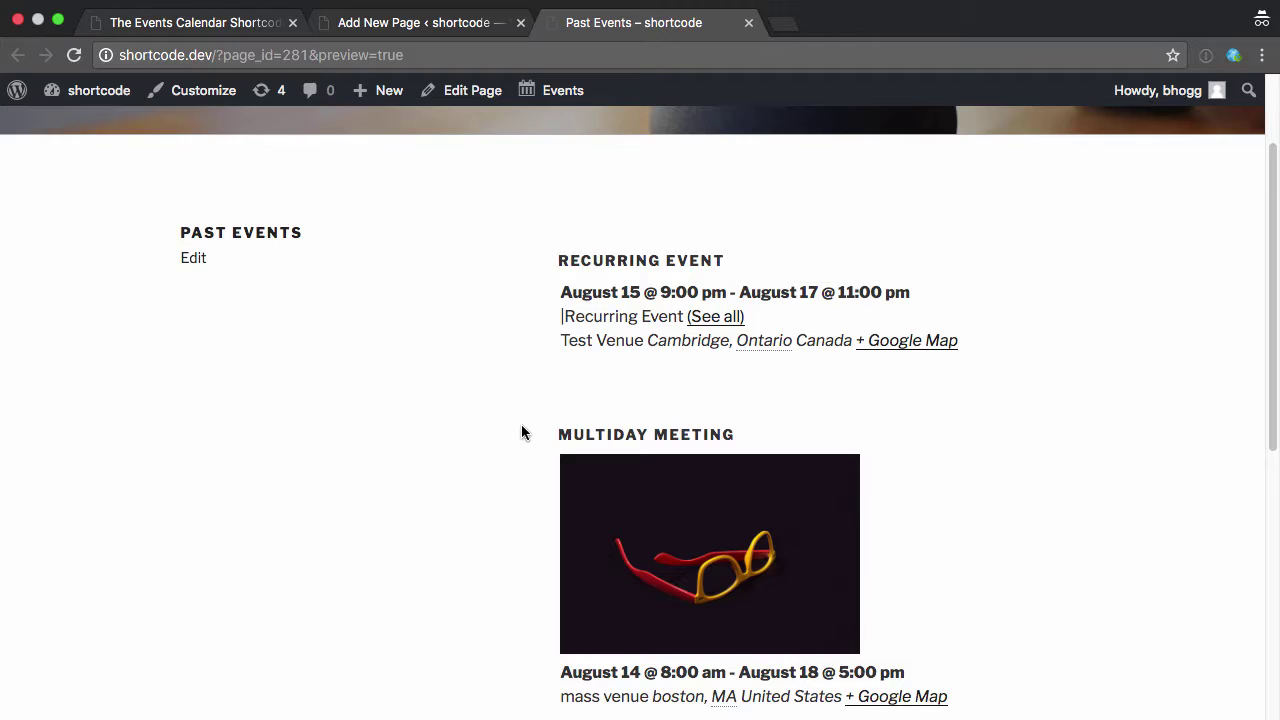
scroll(521, 425, up, 10)
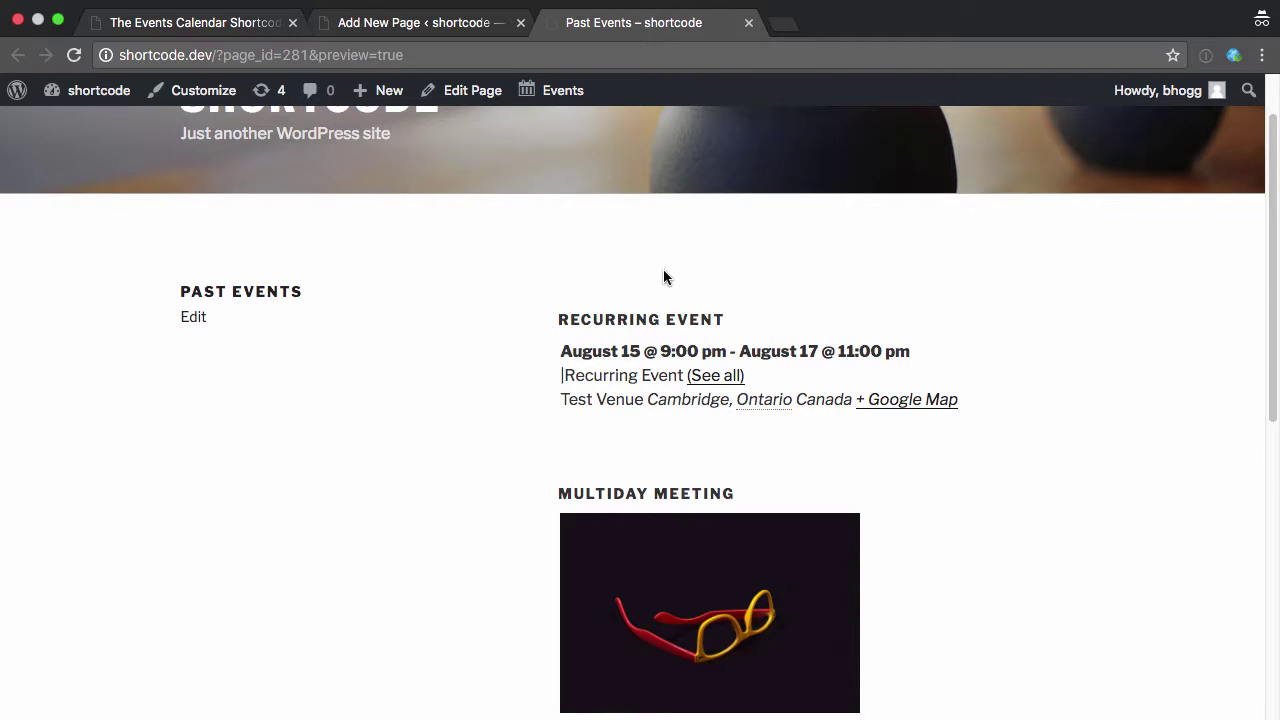
Publish the offset="4" Past Events page and copy its shortcode.
click(749, 23)
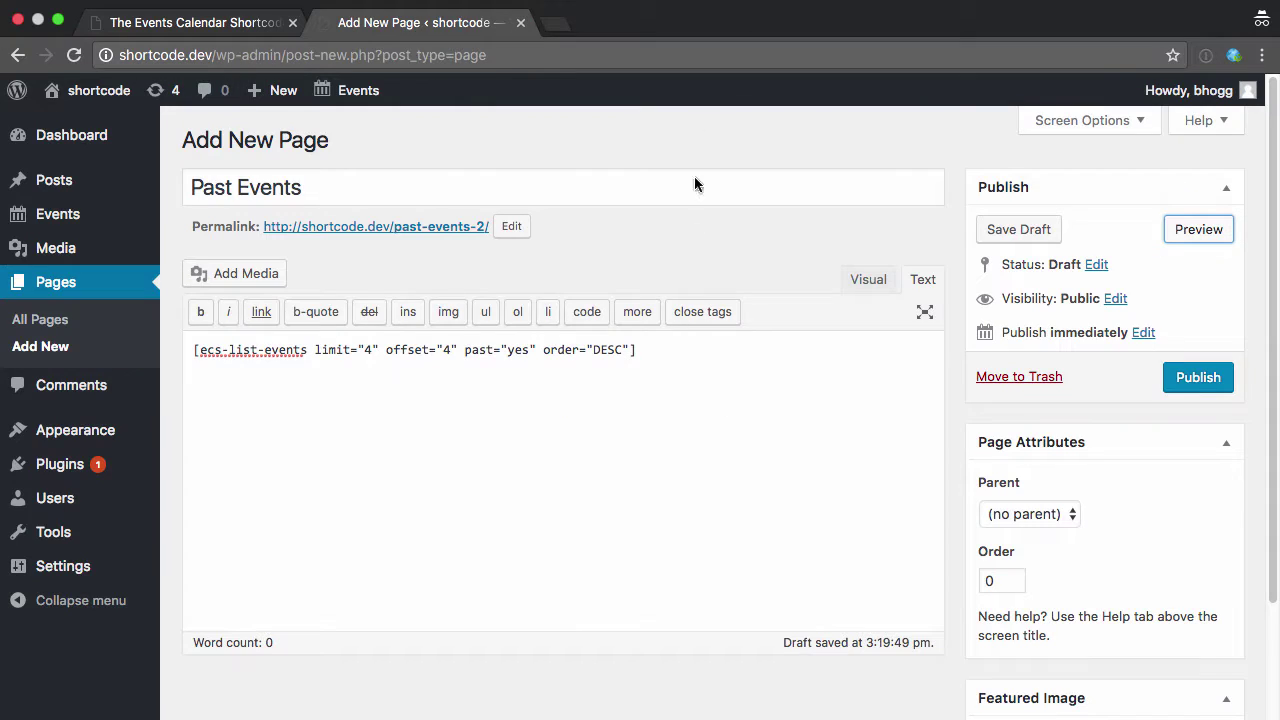
click(1205, 391)
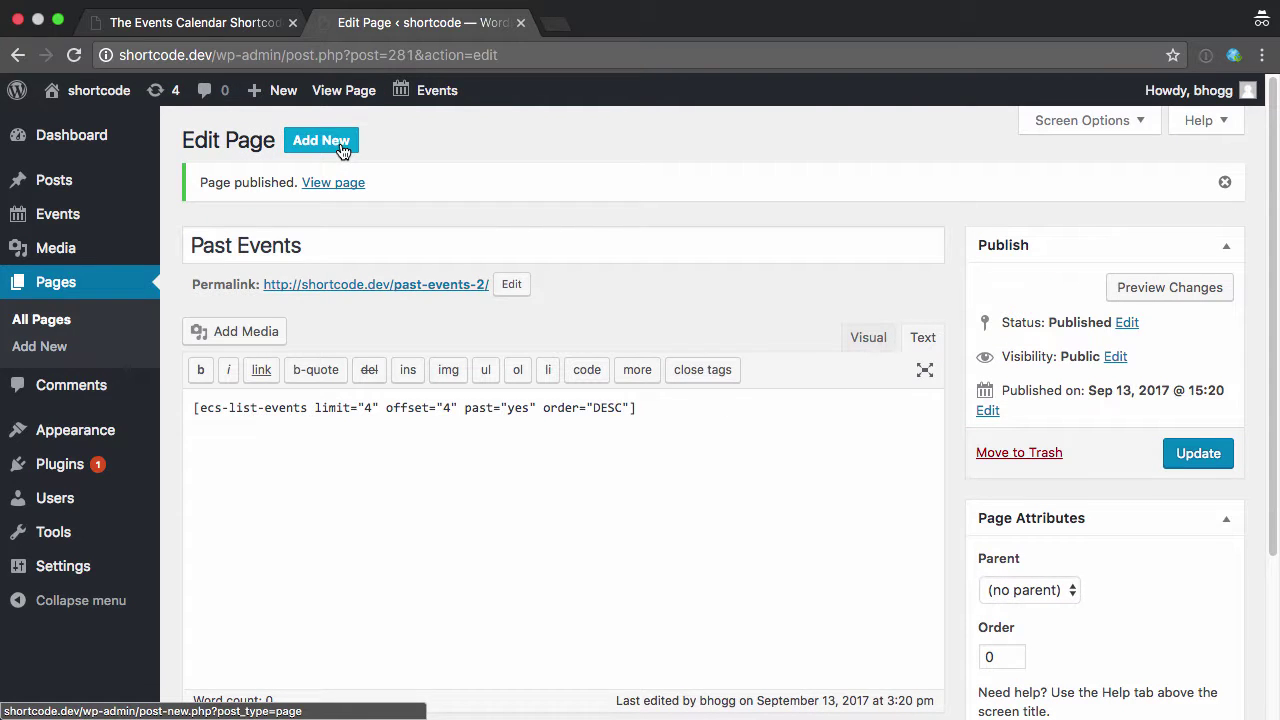
drag(658, 404, 198, 392)
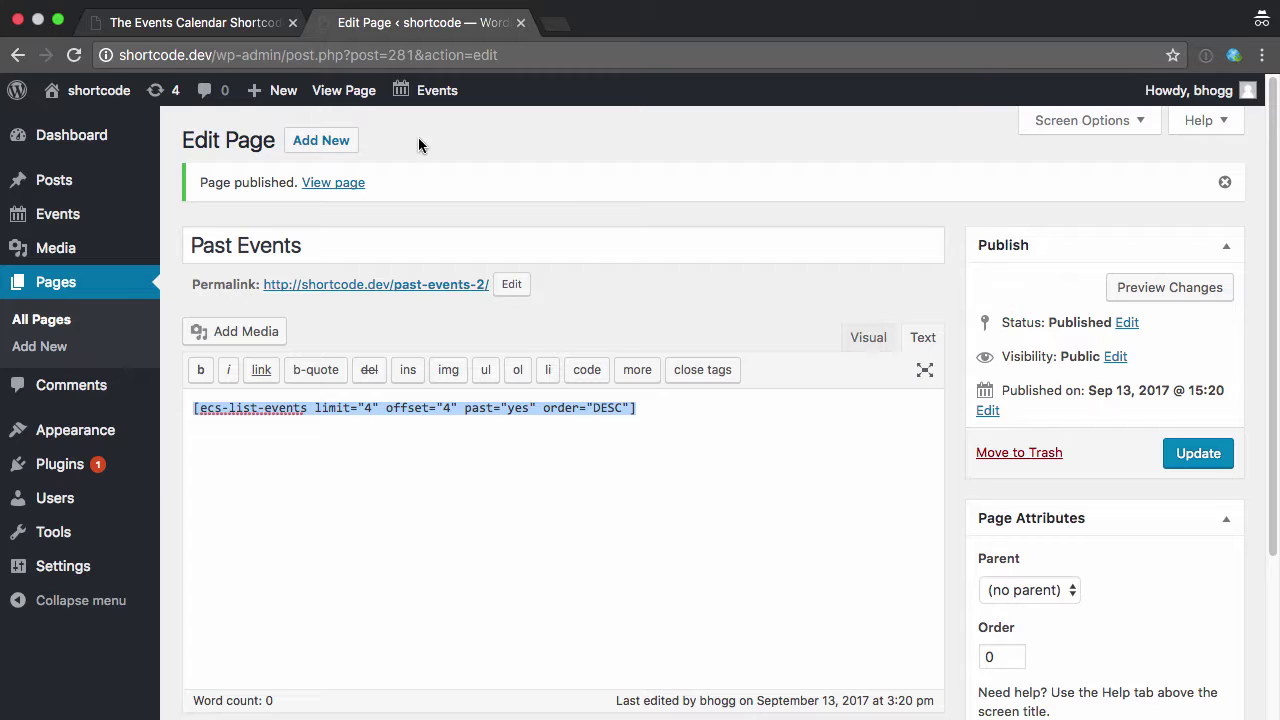
click(369, 409)
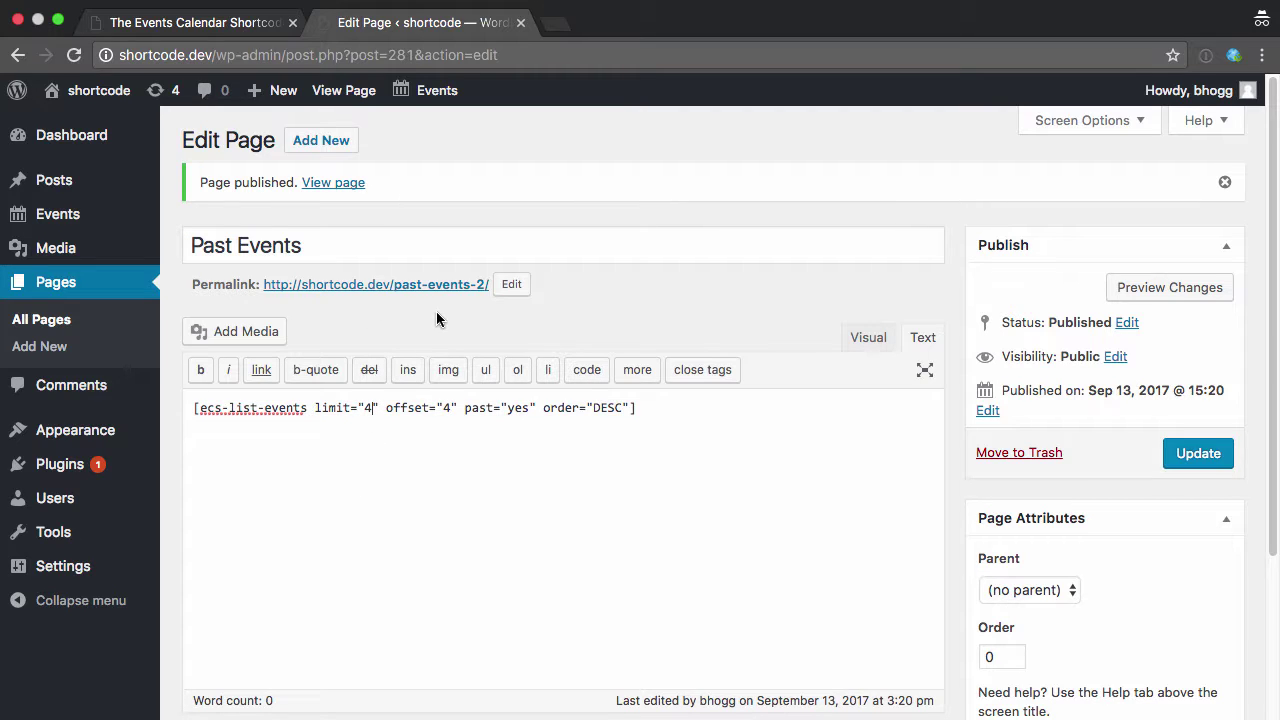
click(690, 407)
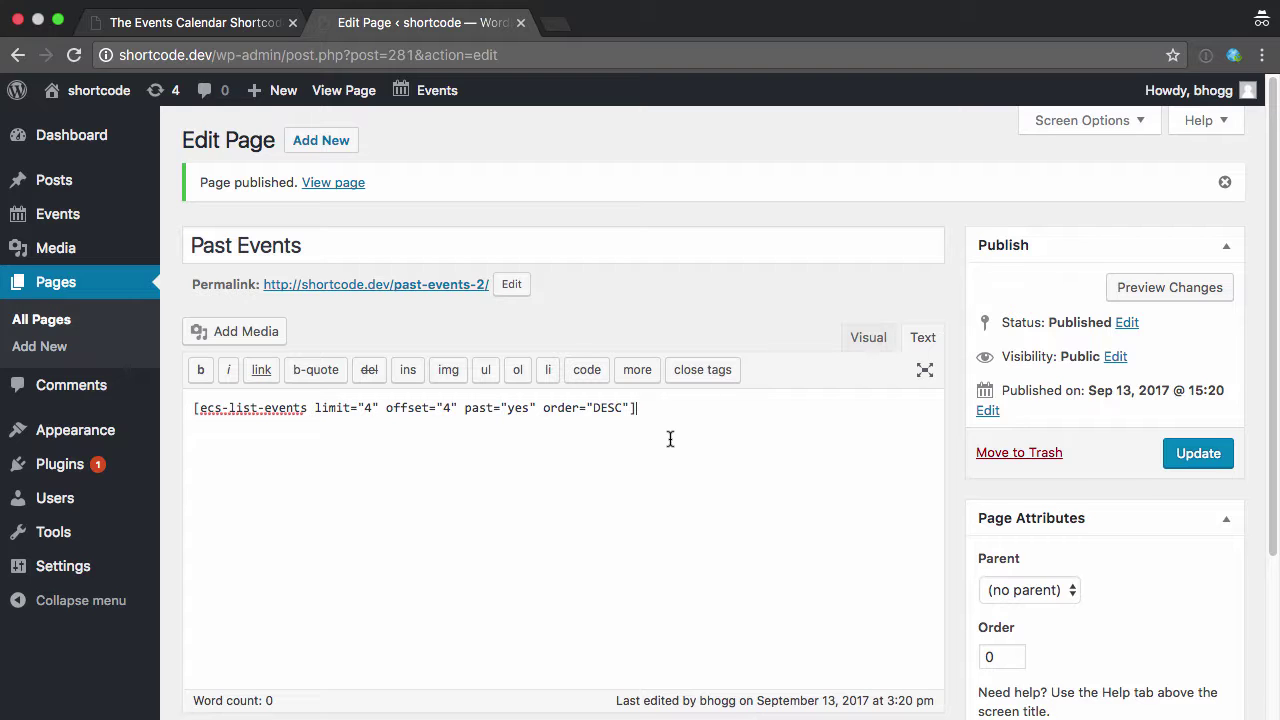
Start a third Past Events page with the shortcode's offset changed from 4 to 8.
click(329, 147)
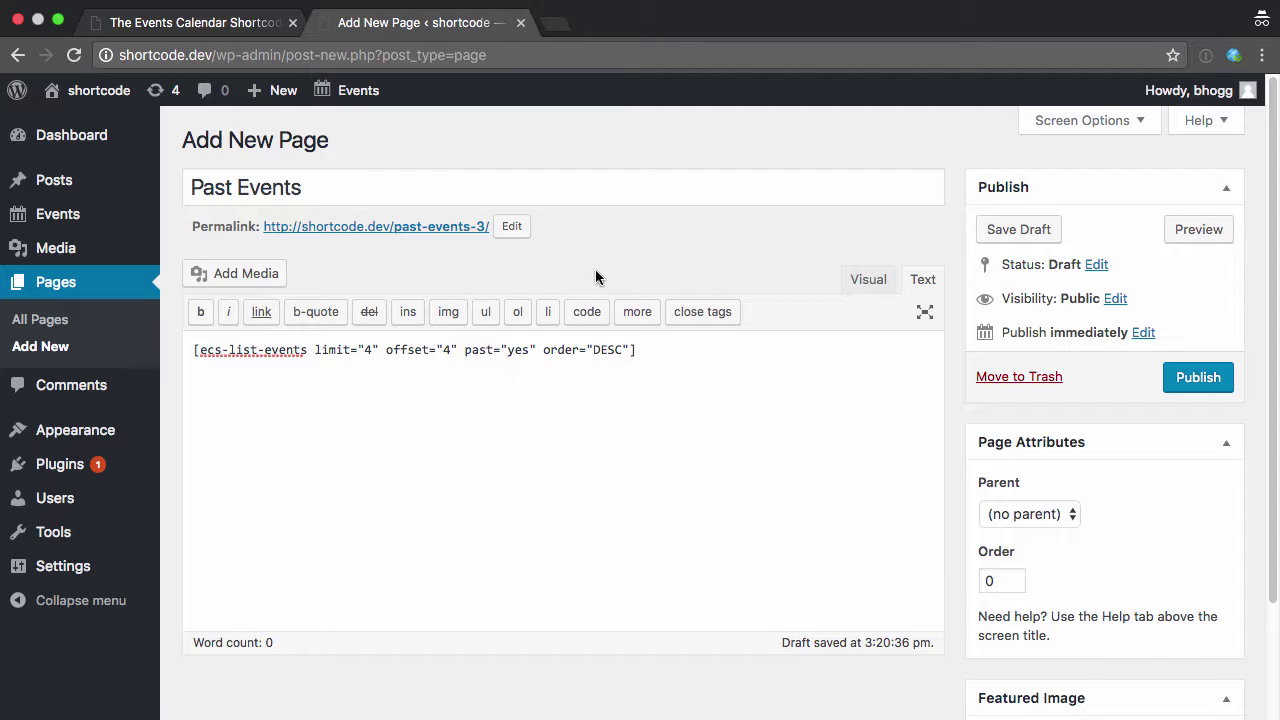
key(BackSpace)
text(8)
Publish the third page, retitle it 'Past Events (Page 3)', and update it.
click(1212, 379)
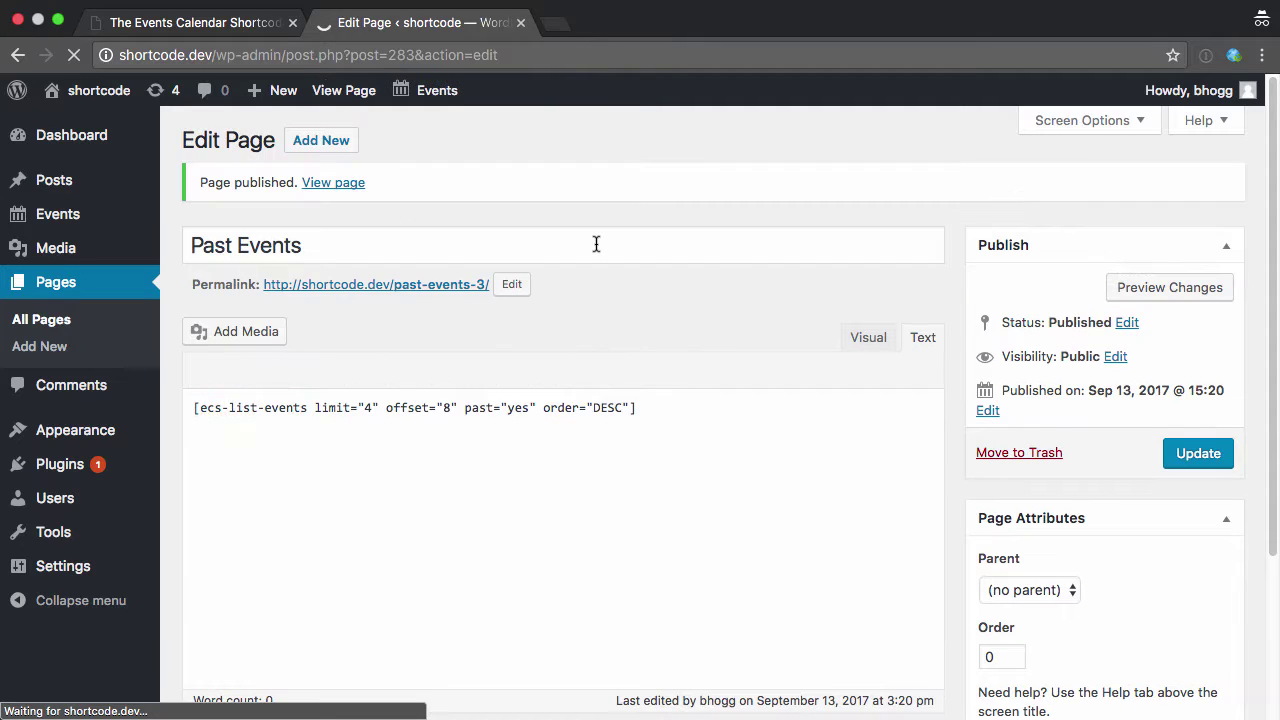
click(596, 244)
text((Page )
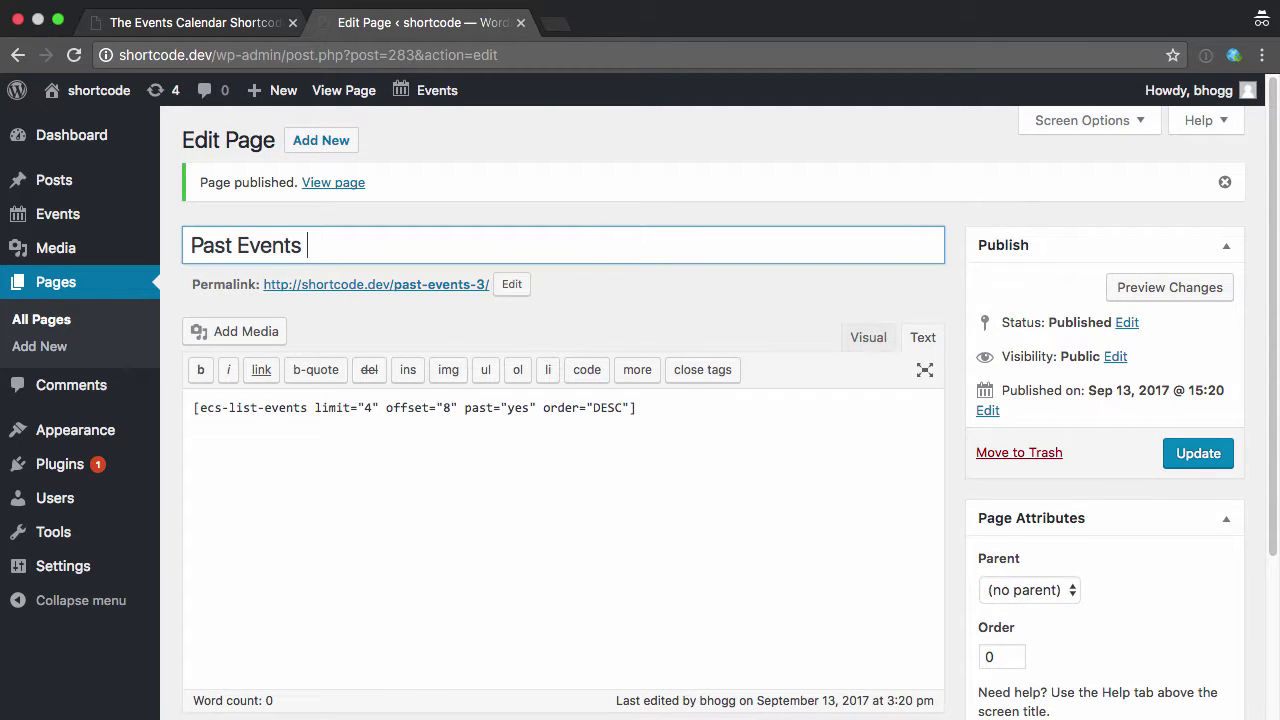
text(3))
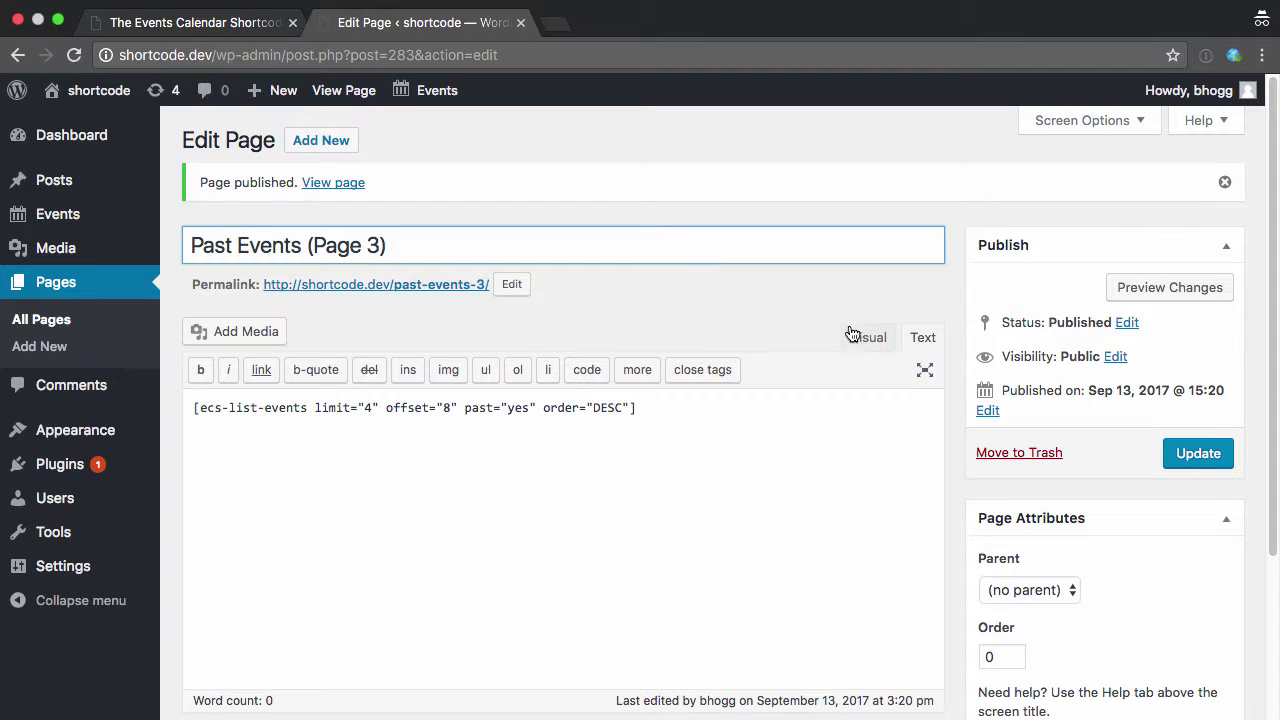
click(1201, 460)
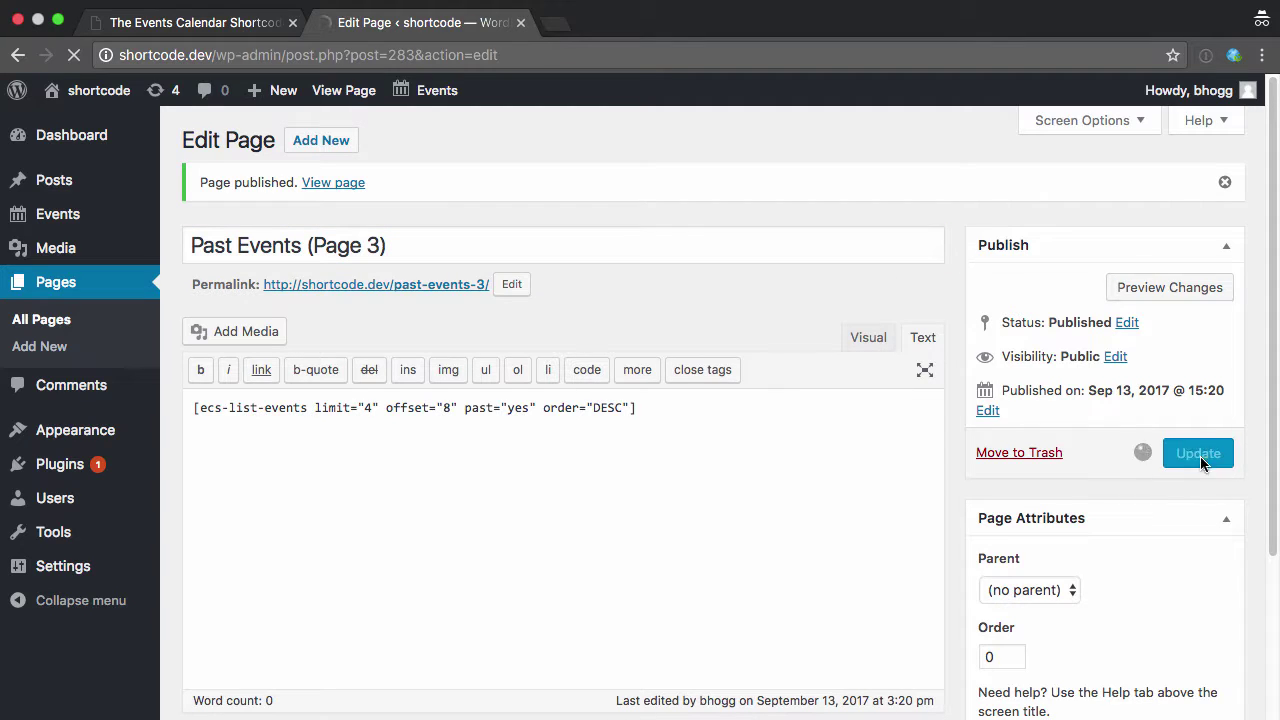
Retitle the offset="4" page 'Past Events (Page 2)', update it, and return to All Pages.
click(38, 319)
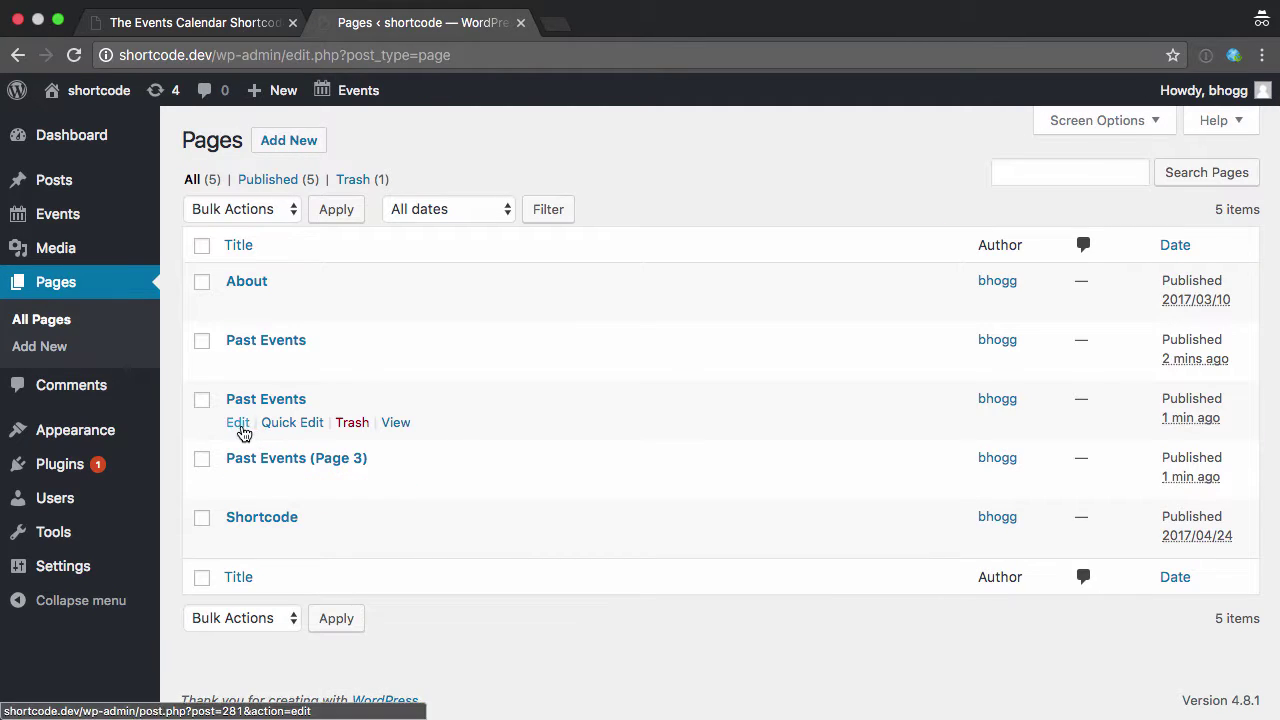
click(240, 422)
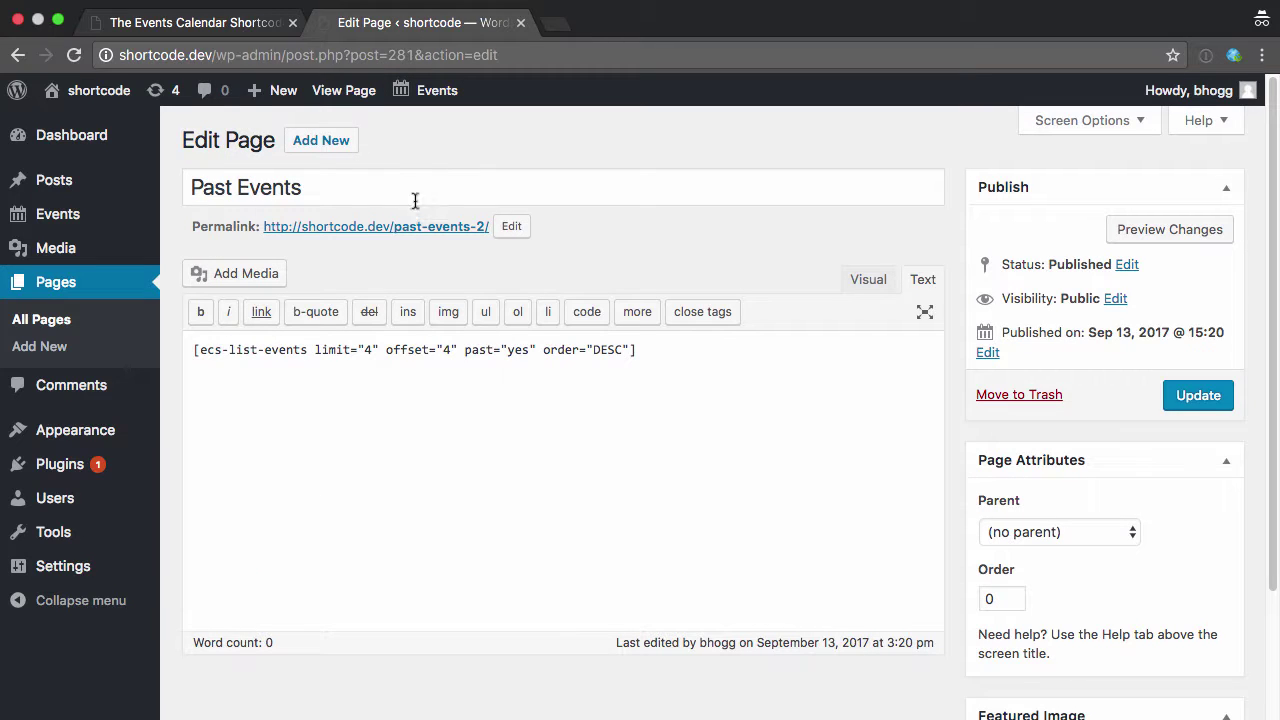
click(411, 186)
text((Page 2))
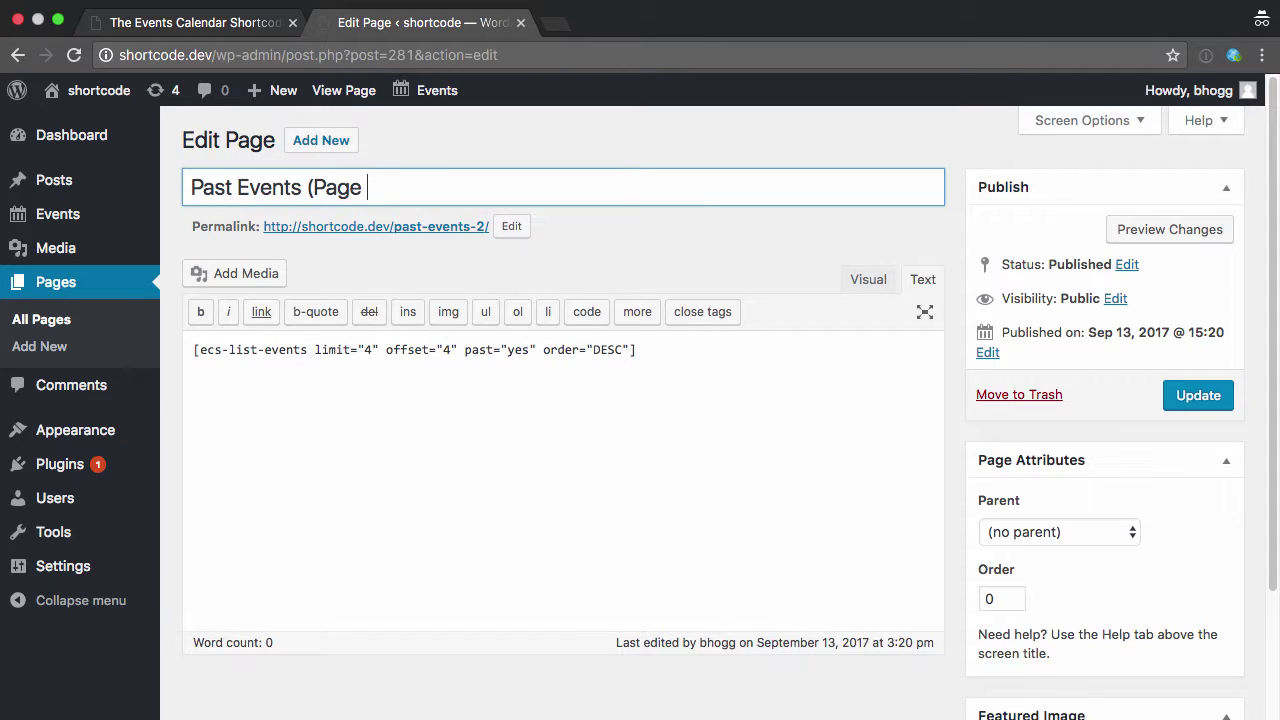
click(1188, 396)
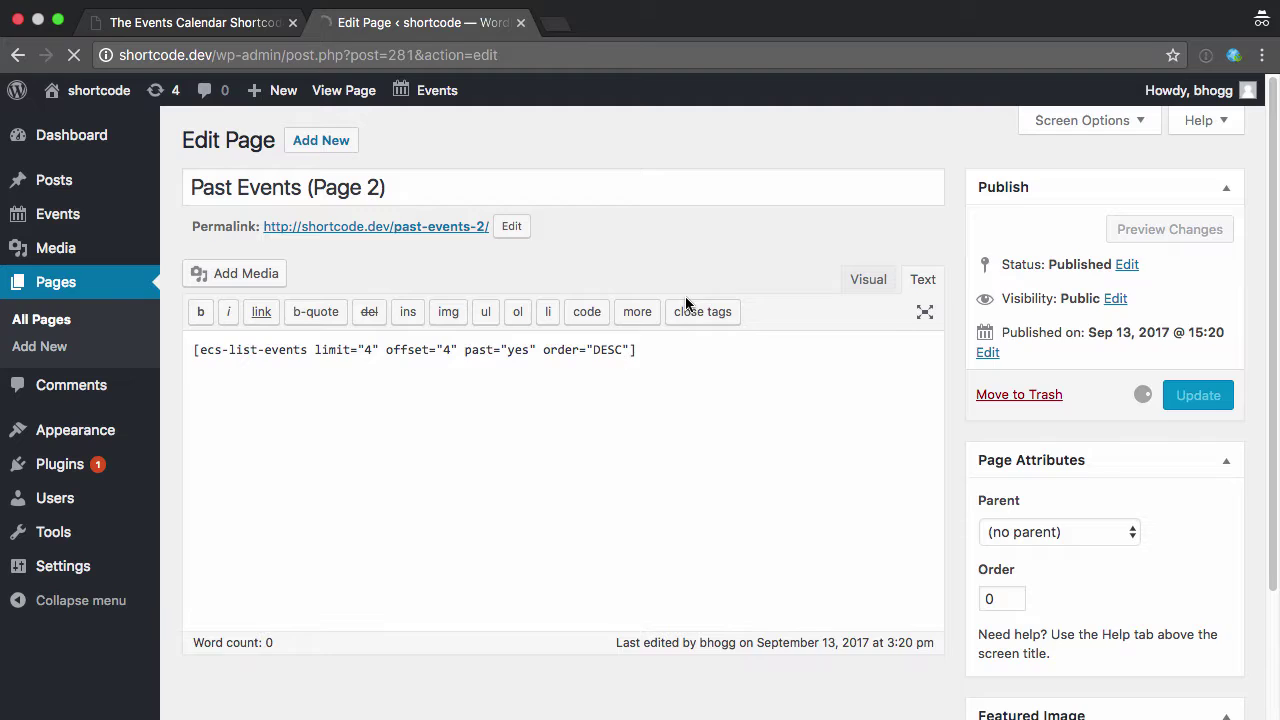
click(52, 319)
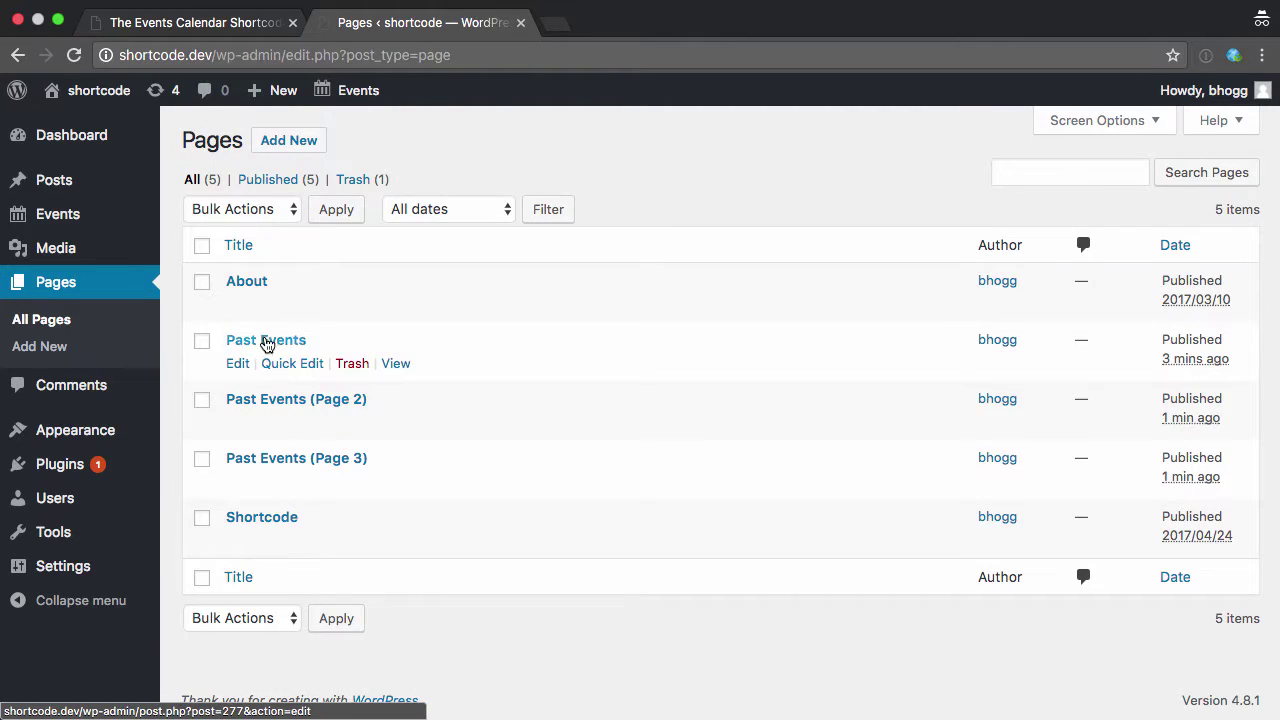
Link the Next Page text on the original Past Events page to Past Events (Page 2) and update.
click(265, 341)
click(631, 374)
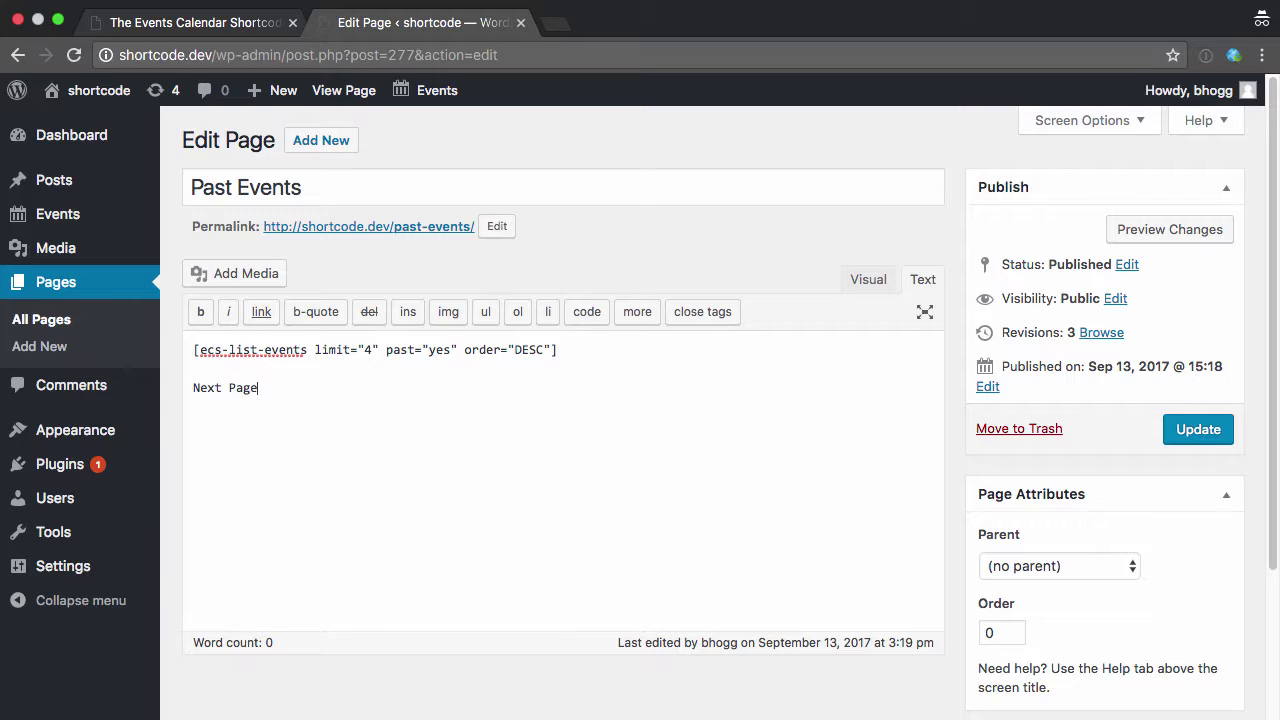
key(shift+Home)
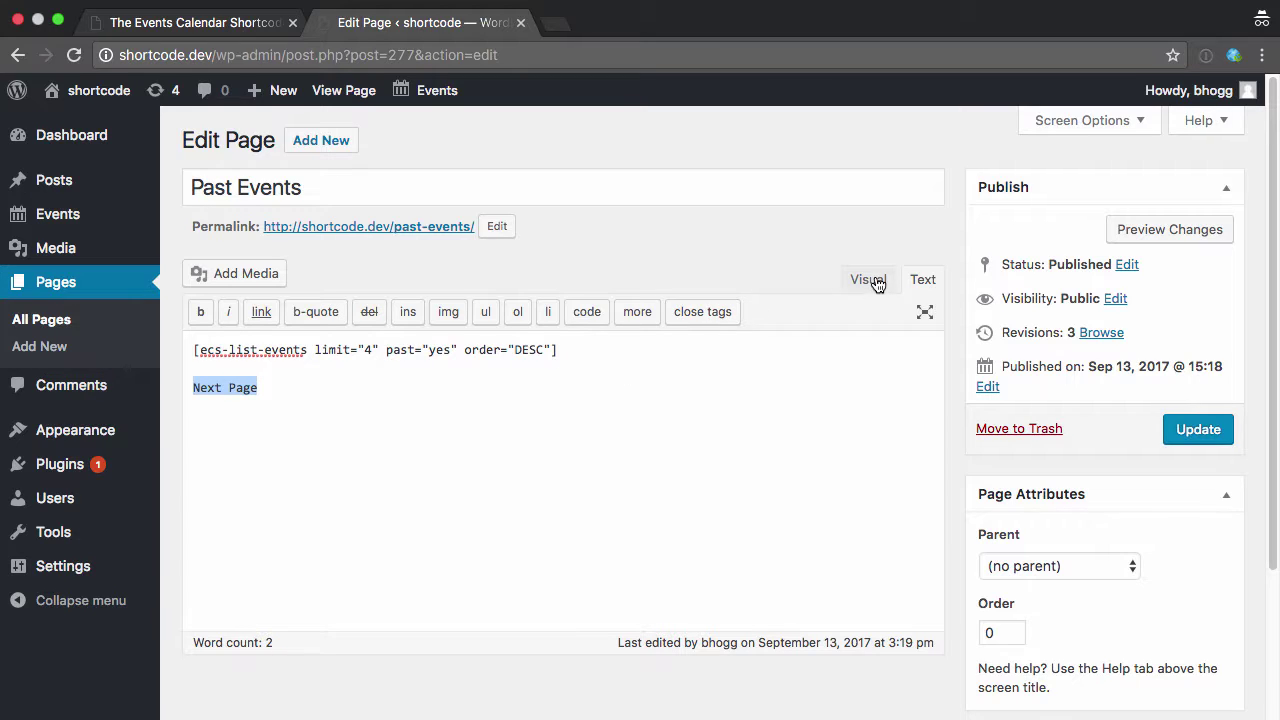
click(868, 279)
drag(389, 417, 222, 414)
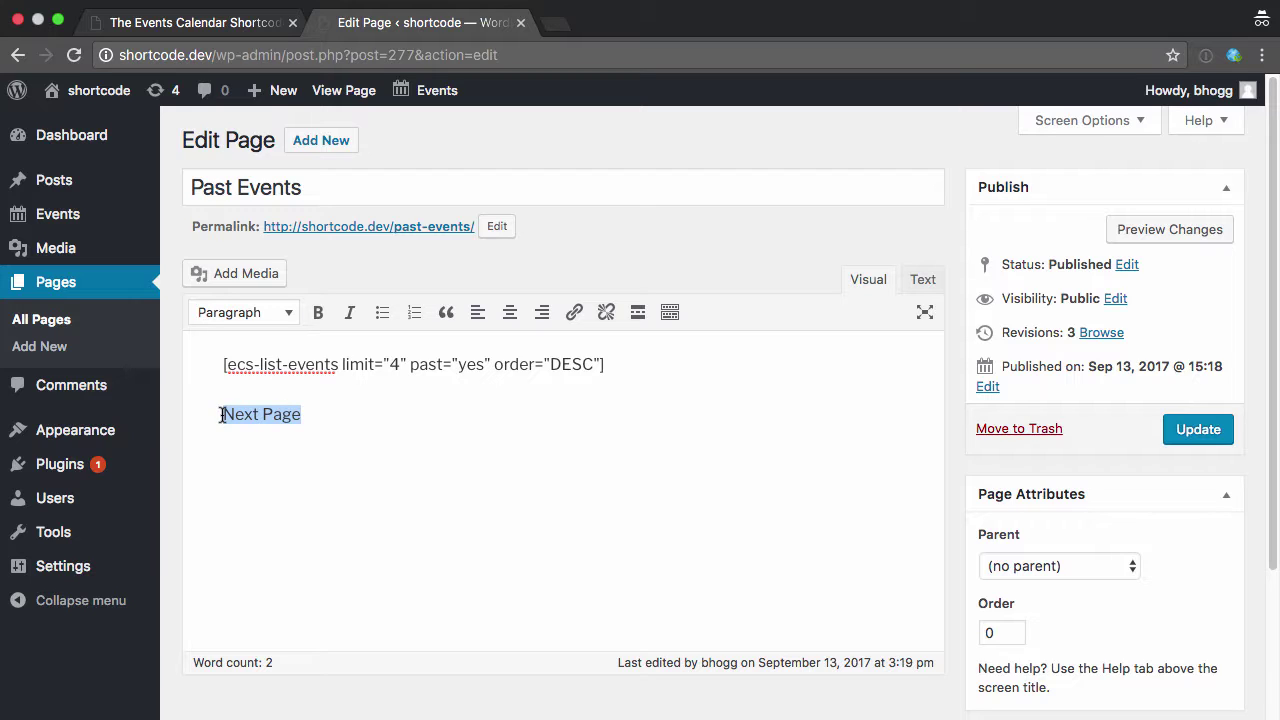
click(576, 314)
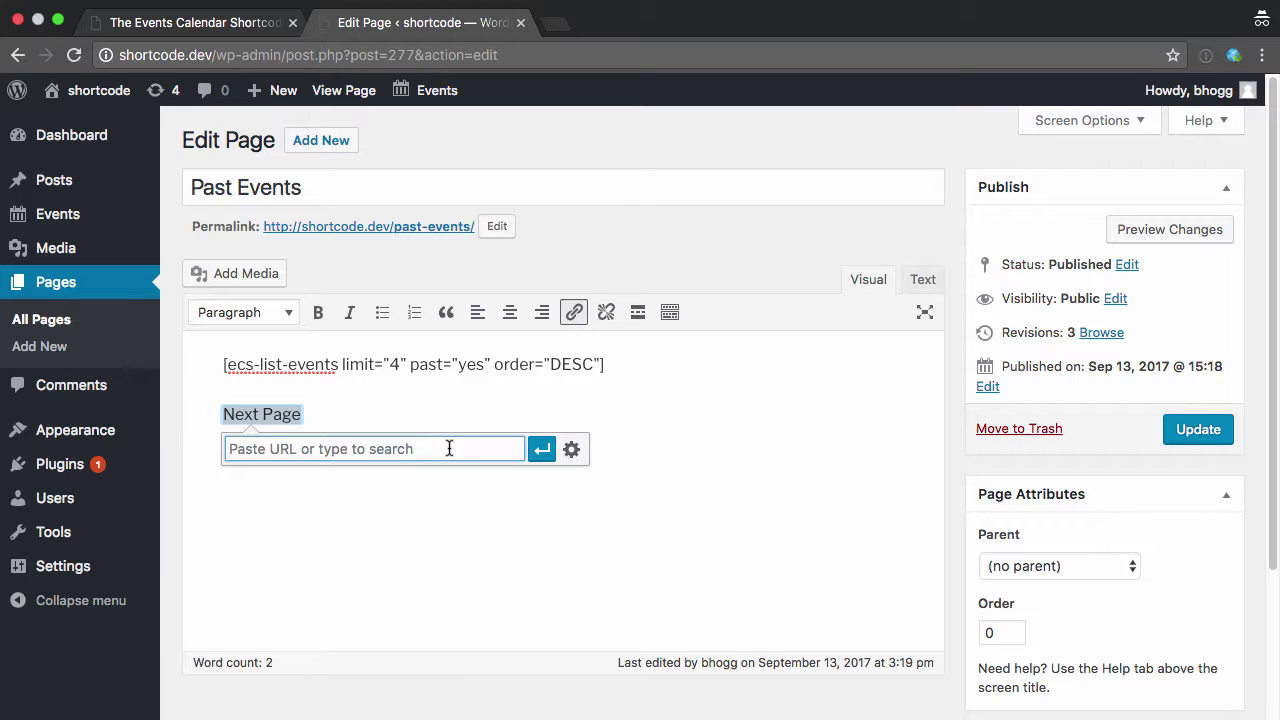
text(past events)
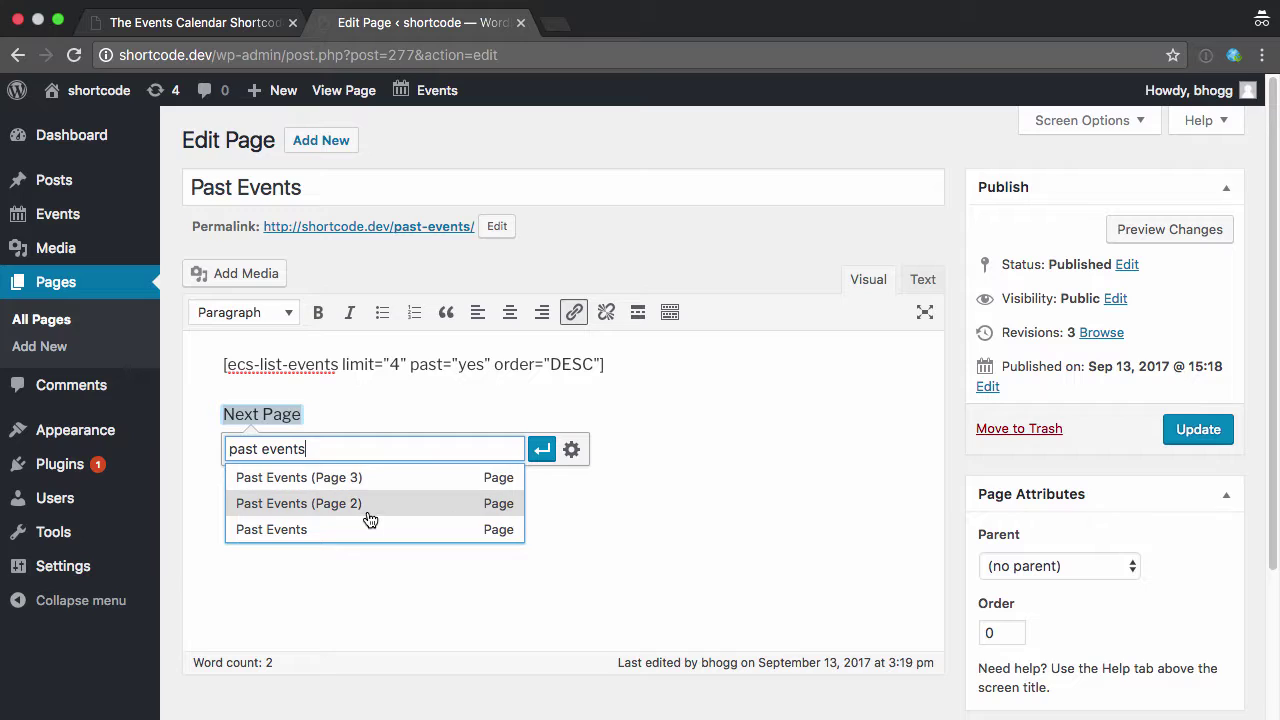
click(368, 505)
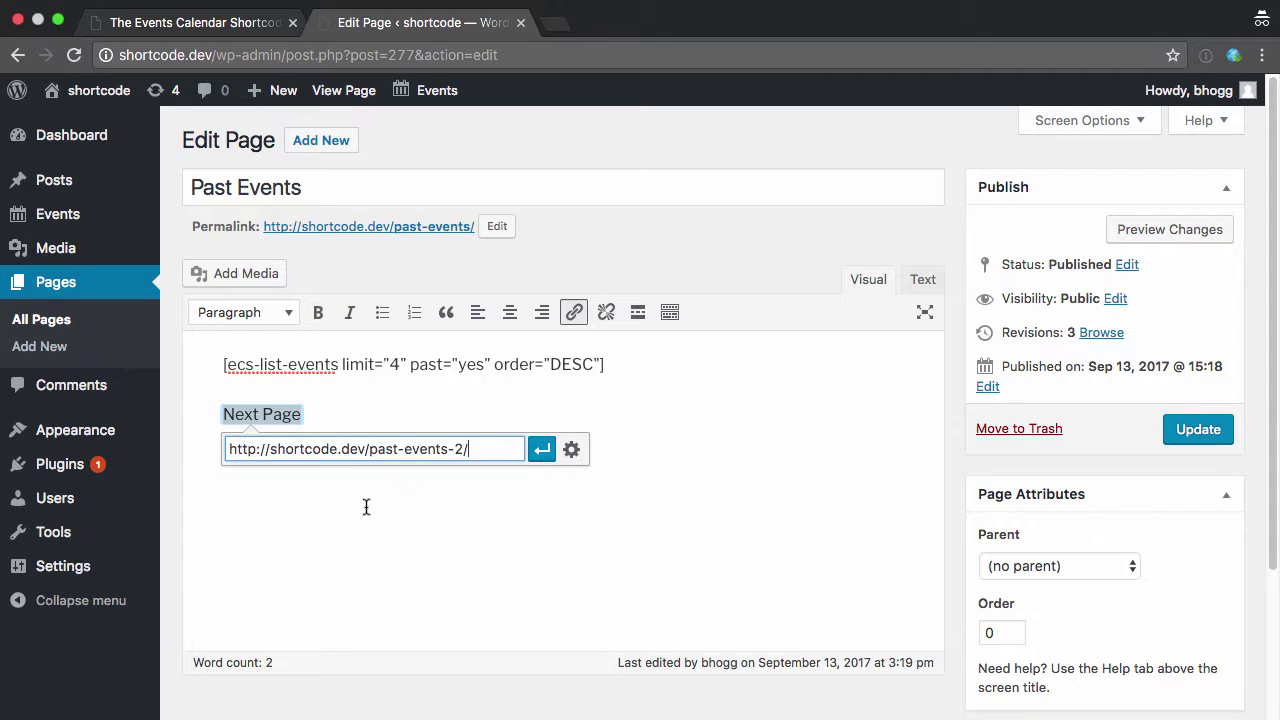
click(542, 449)
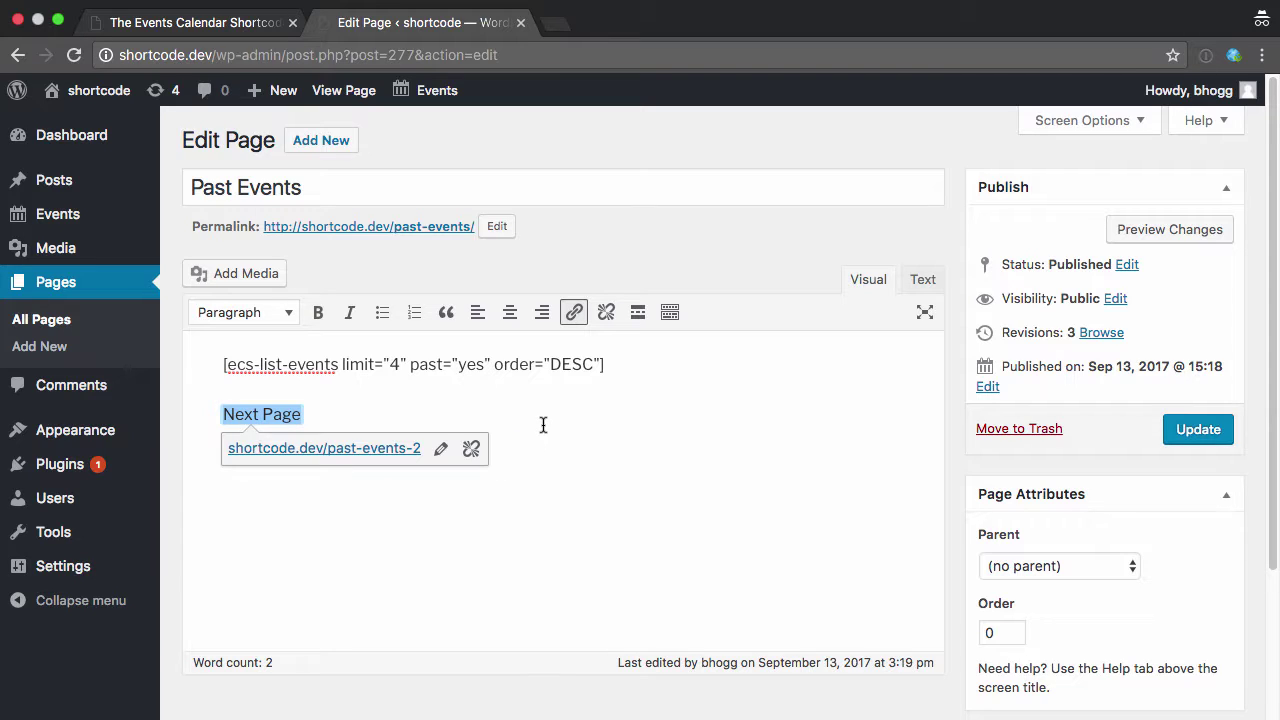
click(629, 361)
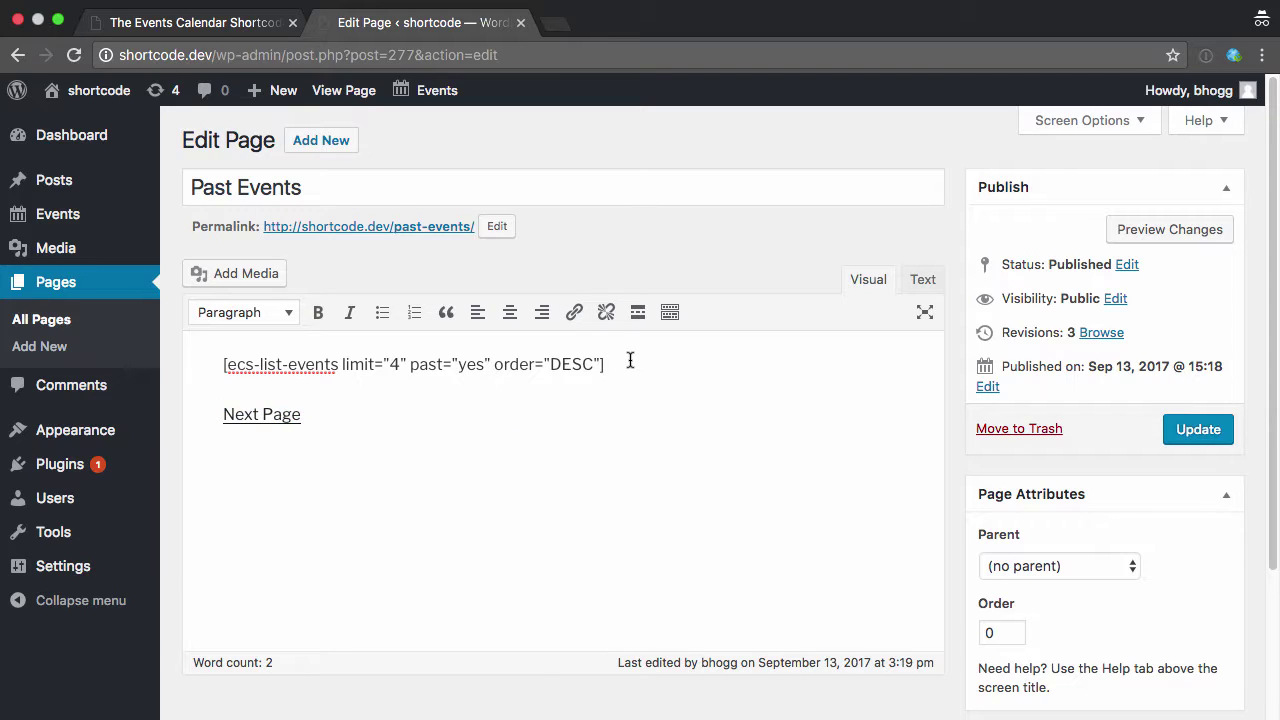
click(1186, 424)
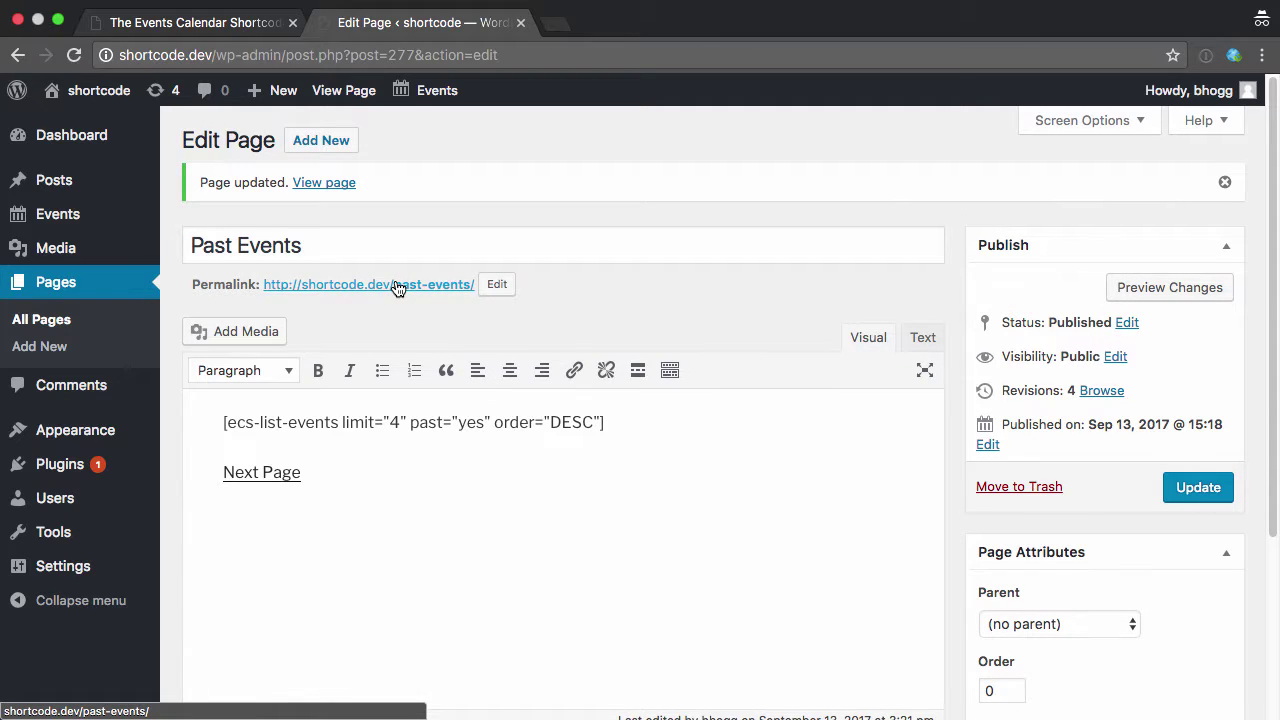
Open the live Past Events page and follow Next Page to confirm it reaches Page 2.
click(398, 285)
scroll(460, 362, down, 5)
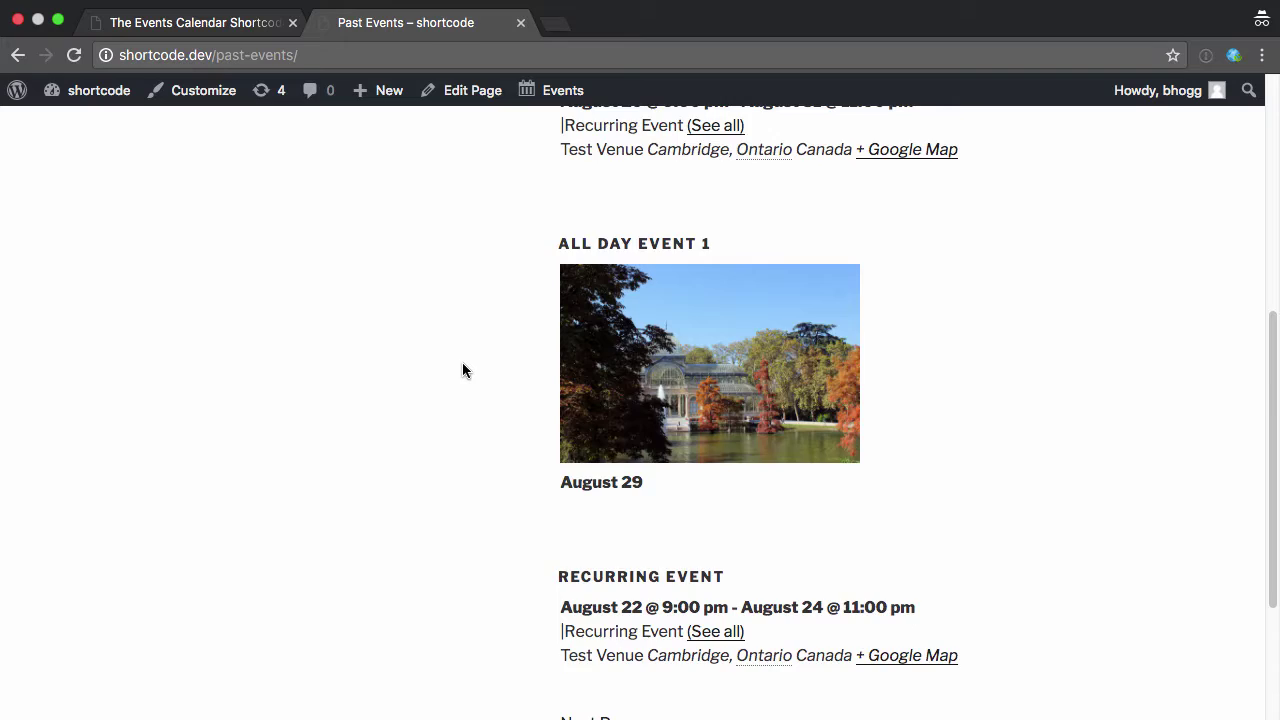
scroll(462, 370, down, 3)
click(612, 495)
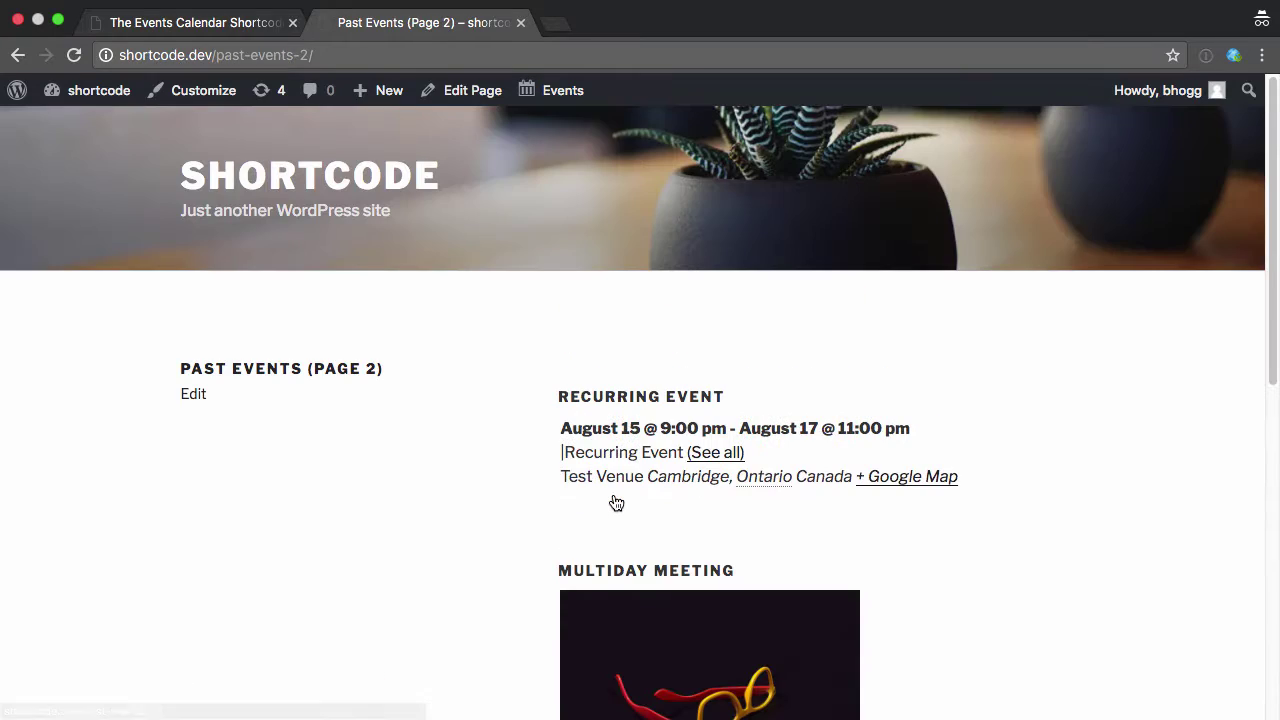
scroll(520, 463, down, 10)
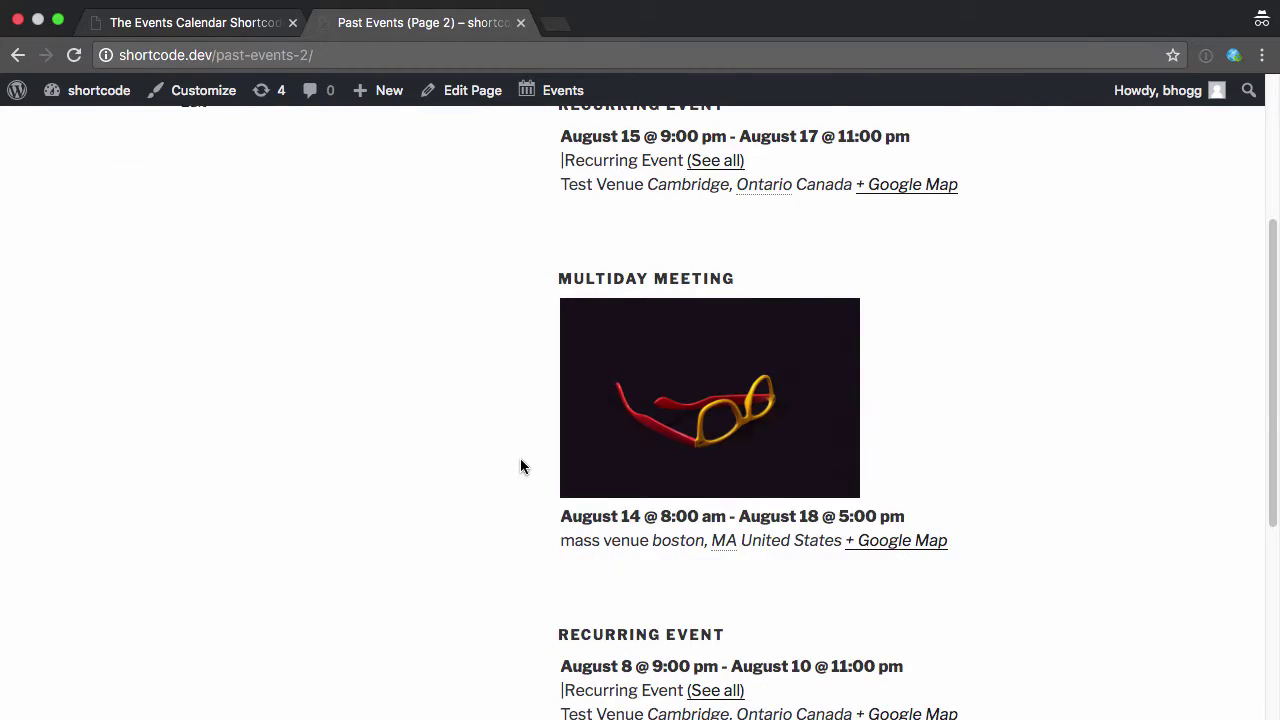
On Past Events (Page 2), link the Next Page text to Past Events (Page 3).
click(465, 90)
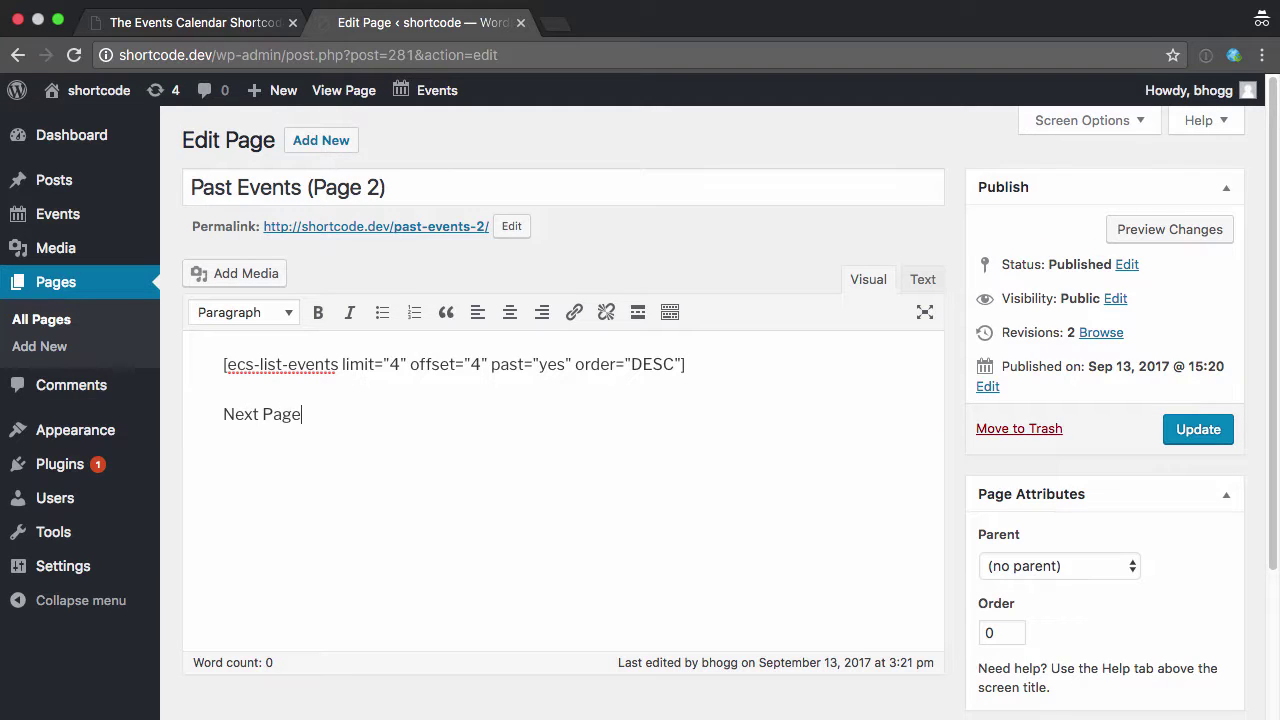
key(super+shift+Left)
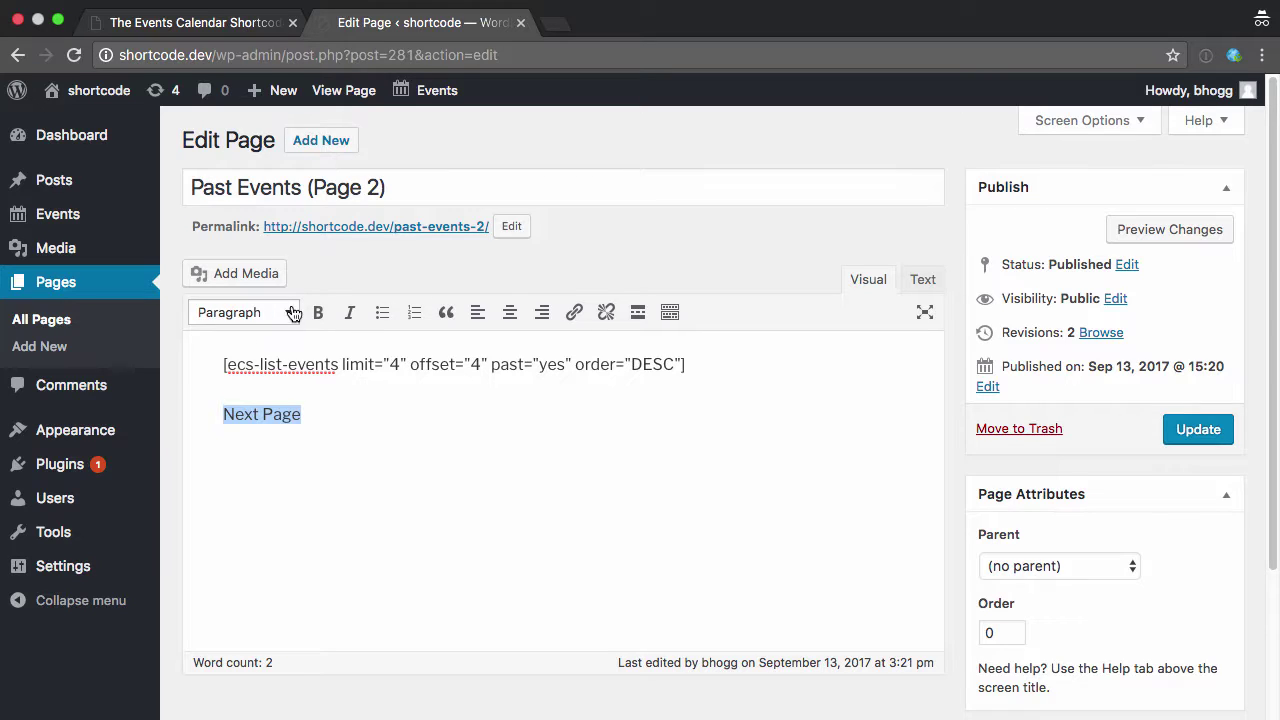
click(574, 312)
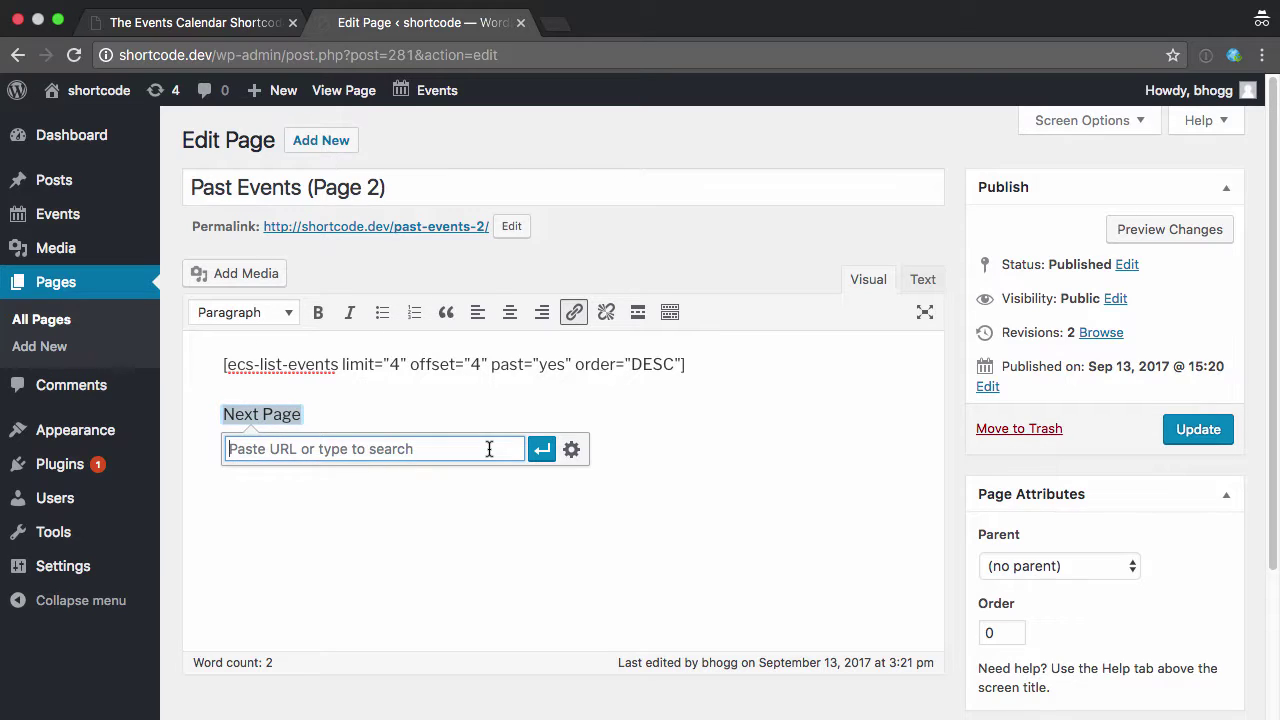
text(page)
key(BackSpace)
key(BackSpace)
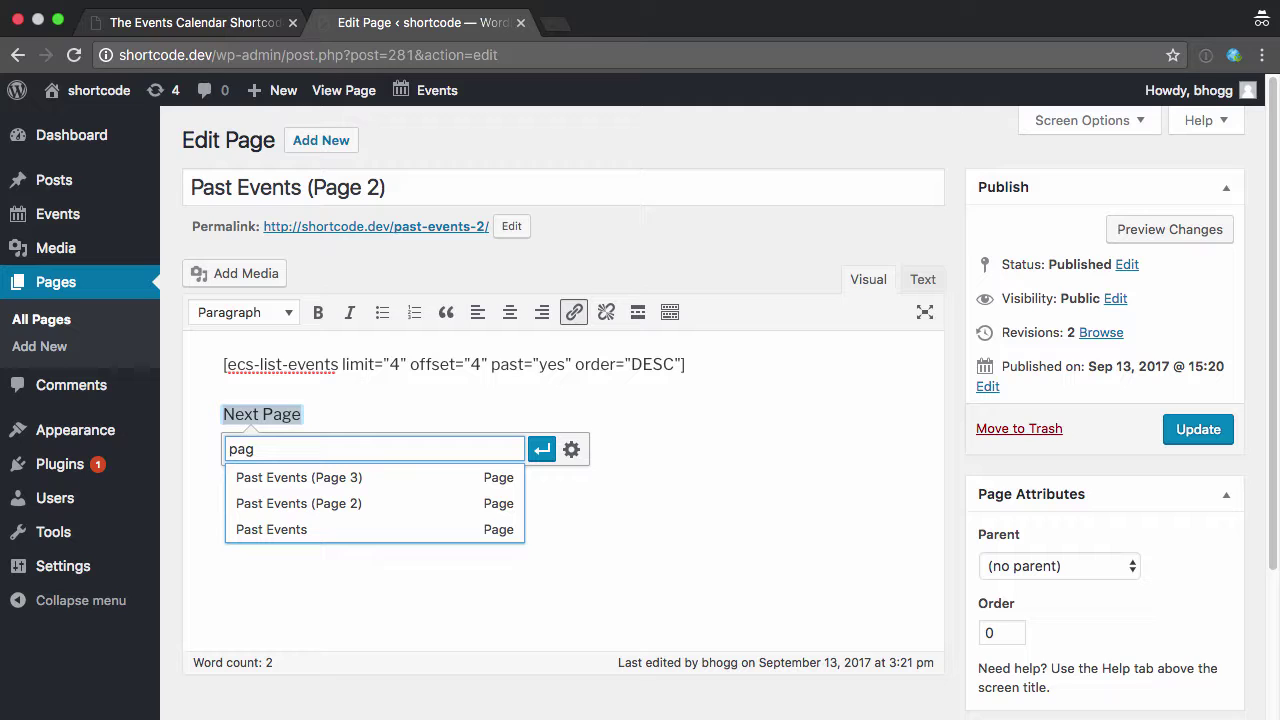
click(435, 477)
click(533, 455)
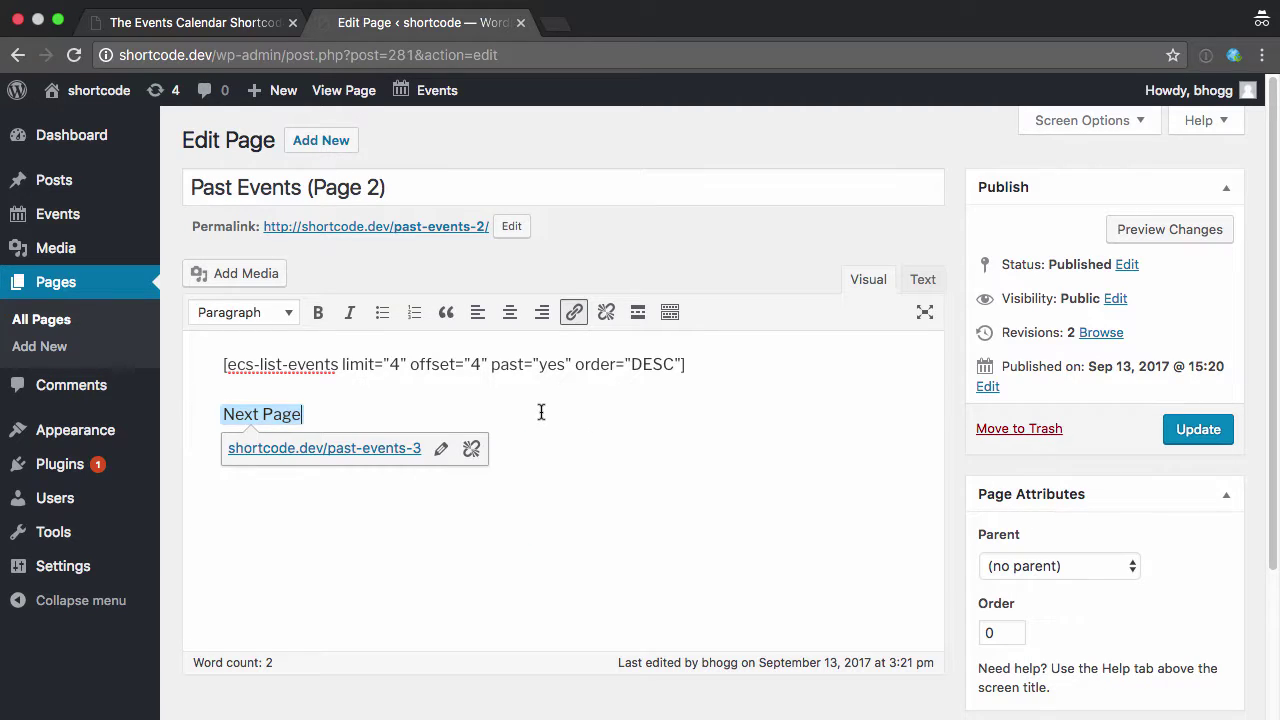
Add a 'Previous Page' line above it linked to the first Past Events page, and update.
key(Left)
key(Return)
key(Up)
text(Prev)
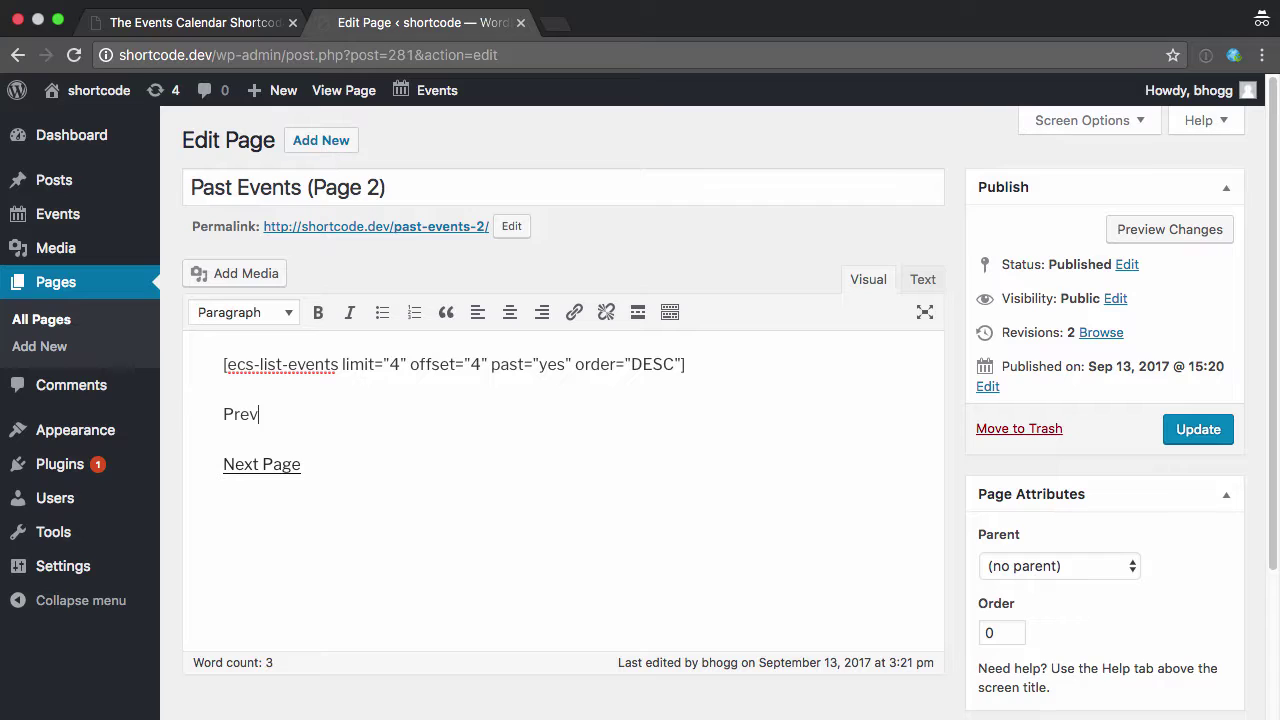
text(iew)
key(shift+Home)
click(574, 312)
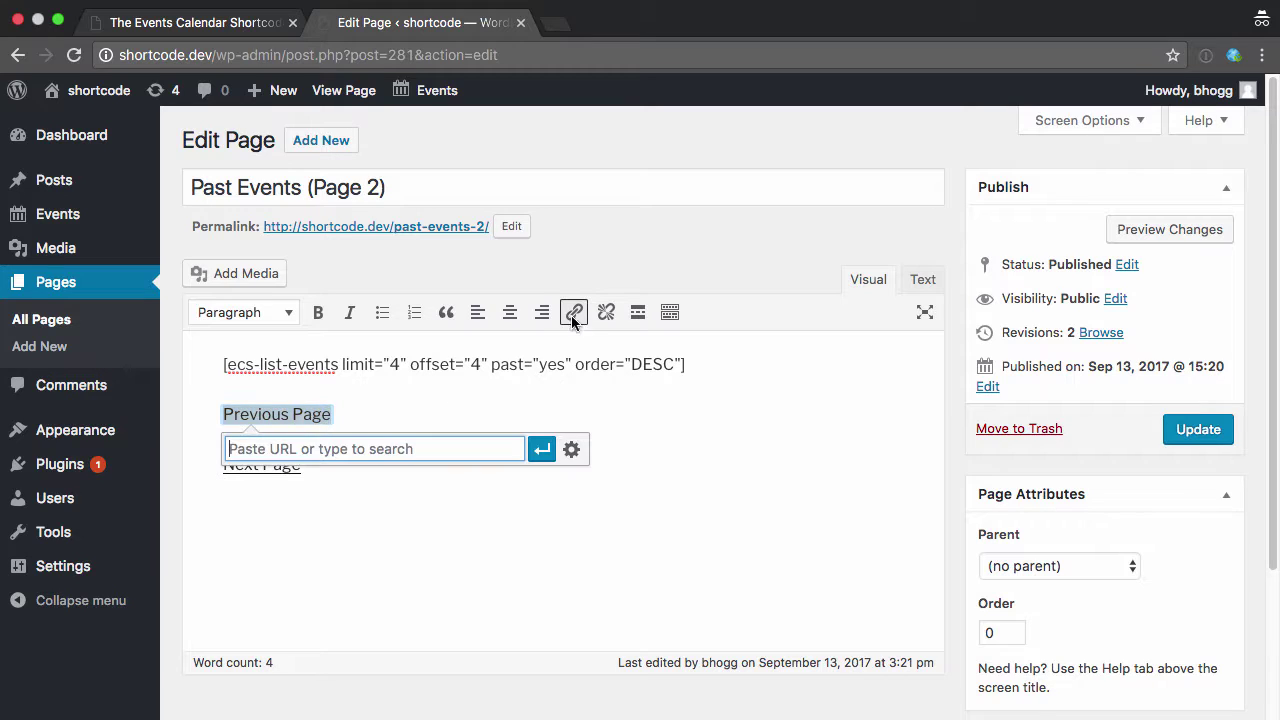
text(pa)
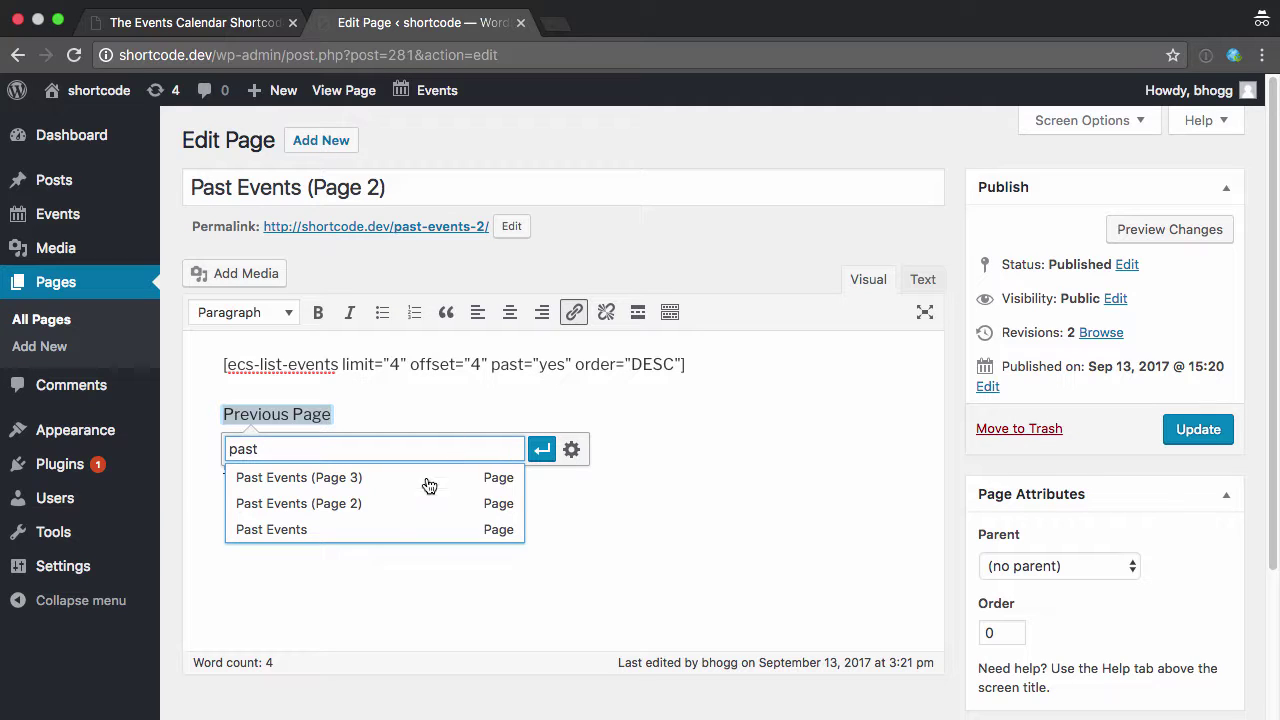
text(st)
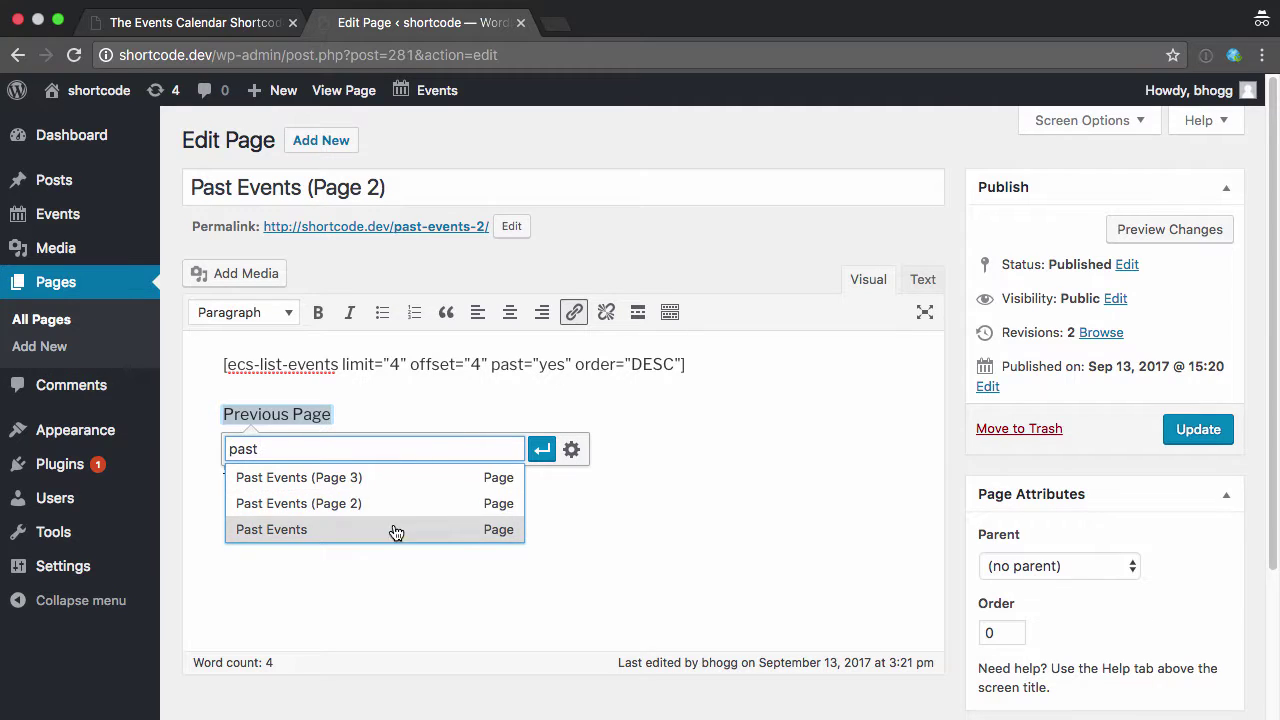
click(394, 529)
click(541, 451)
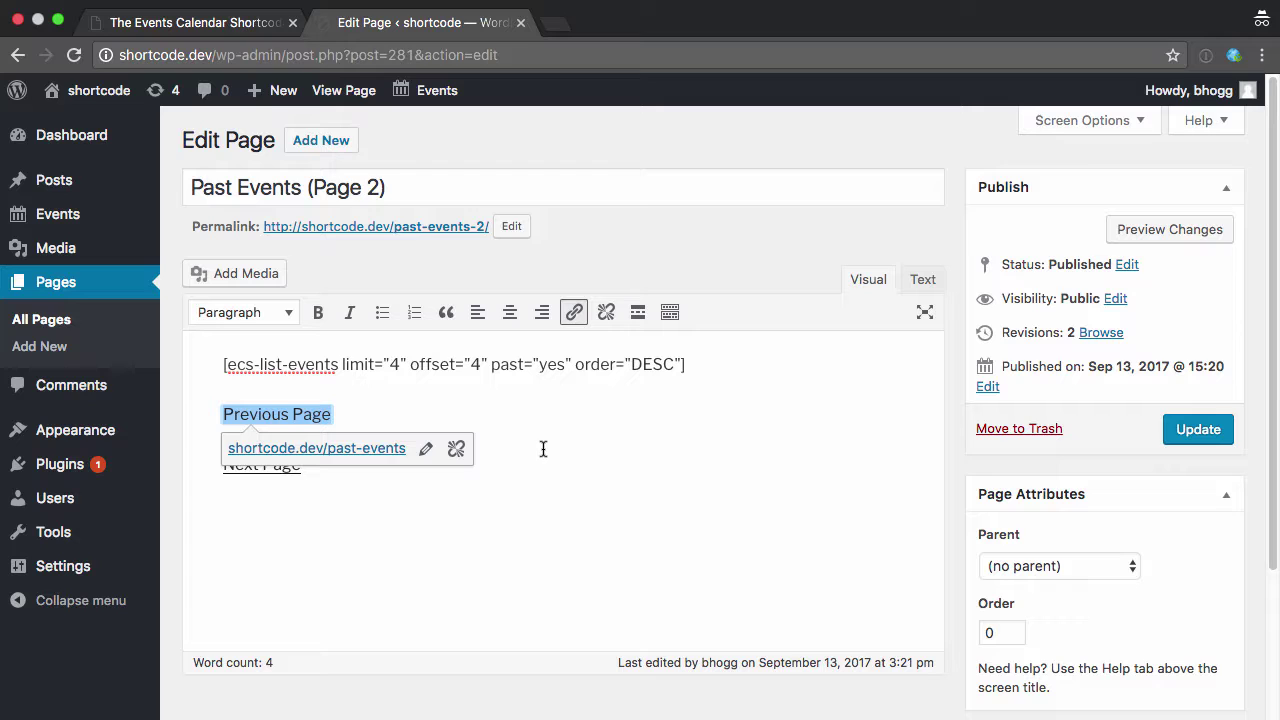
click(700, 366)
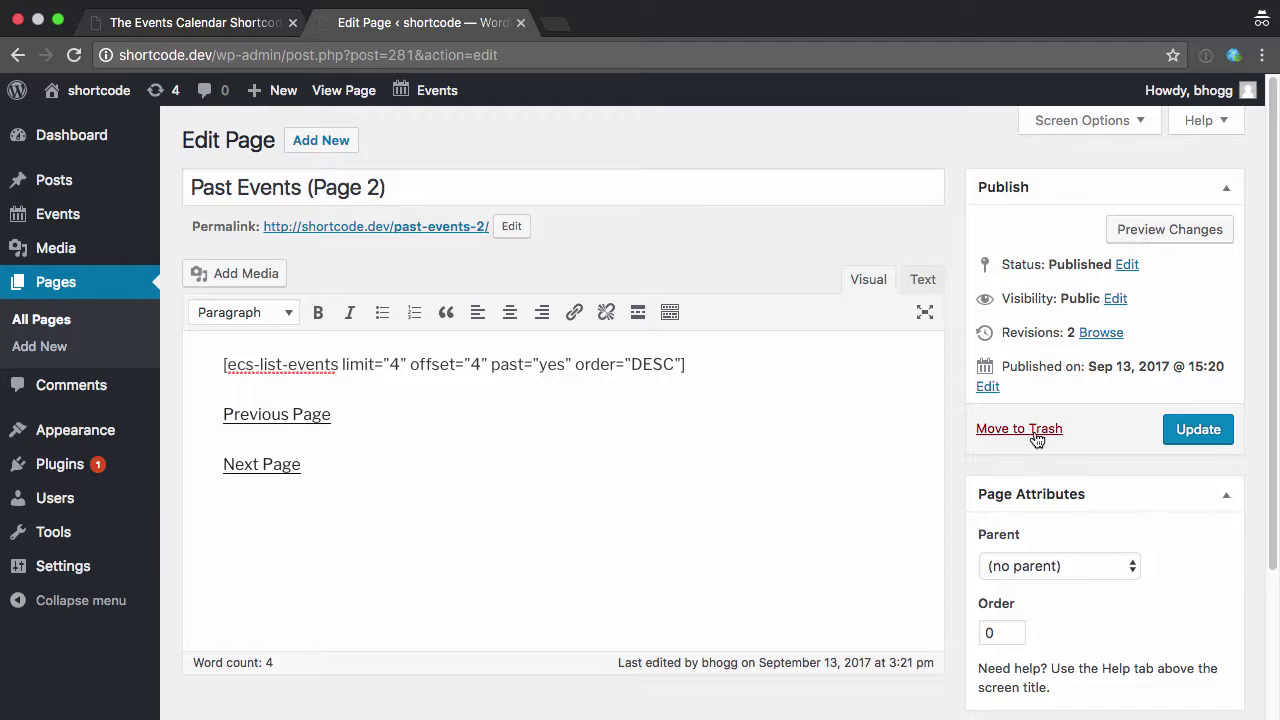
click(1198, 430)
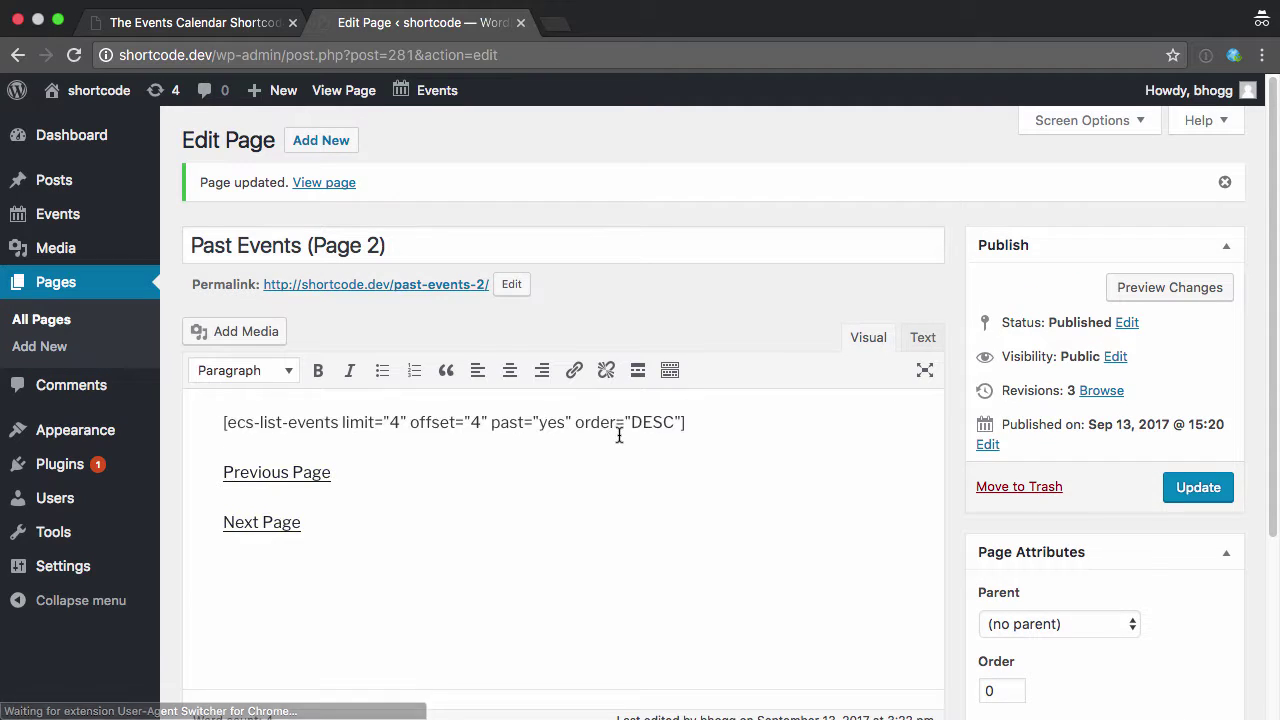
From live Page 2, follow Previous Page, then Next Page twice to Page 3, then return to the plugin site.
click(428, 289)
scroll(509, 343, down, 10)
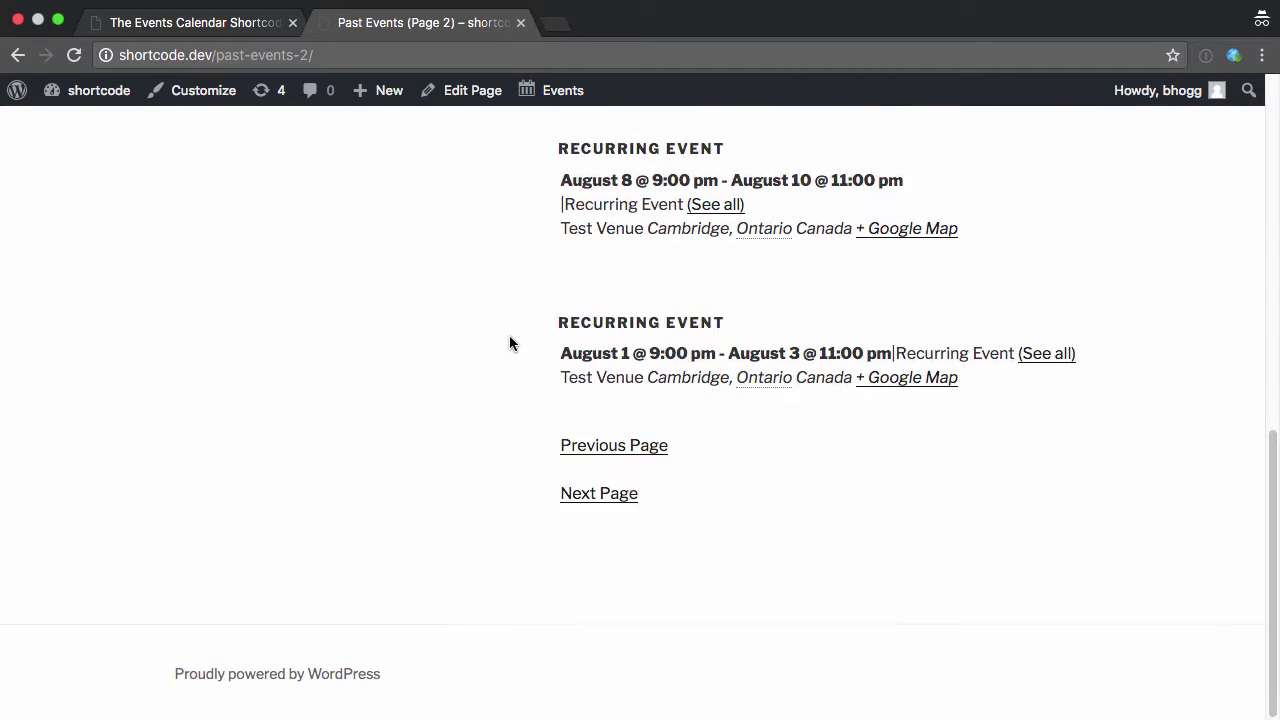
click(605, 447)
scroll(601, 451, down, 10)
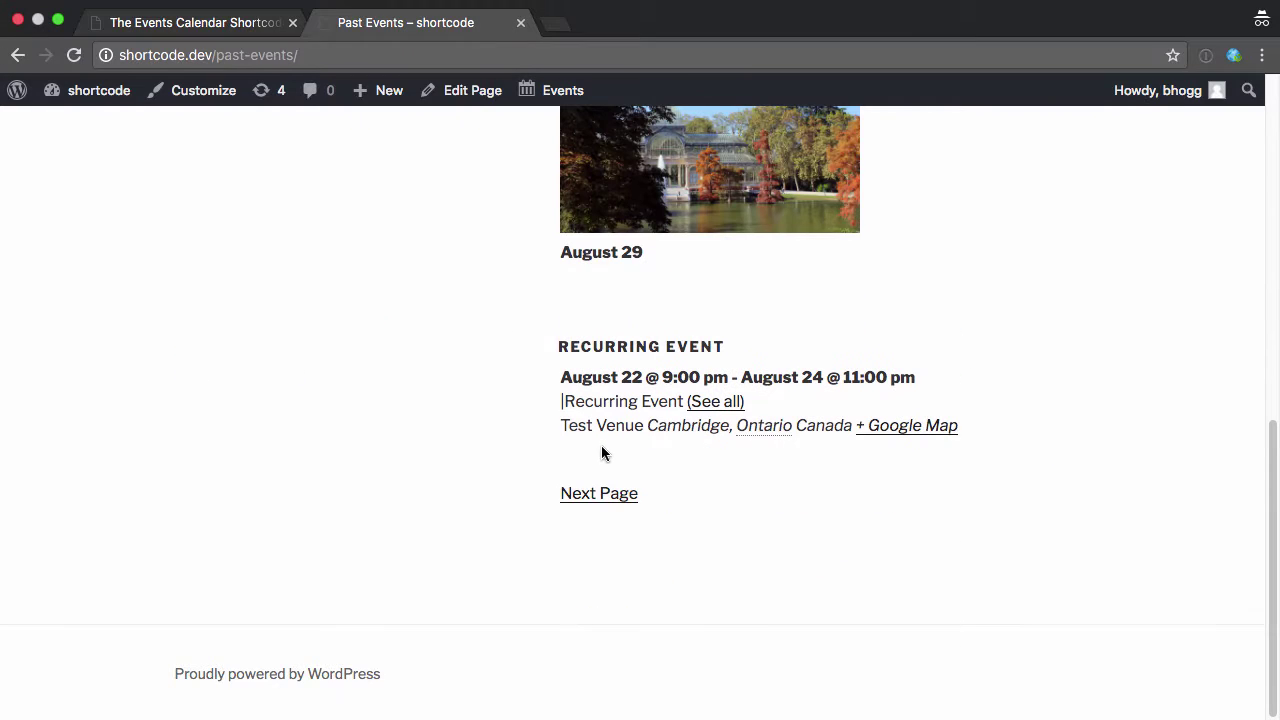
click(598, 490)
scroll(597, 490, down, 10)
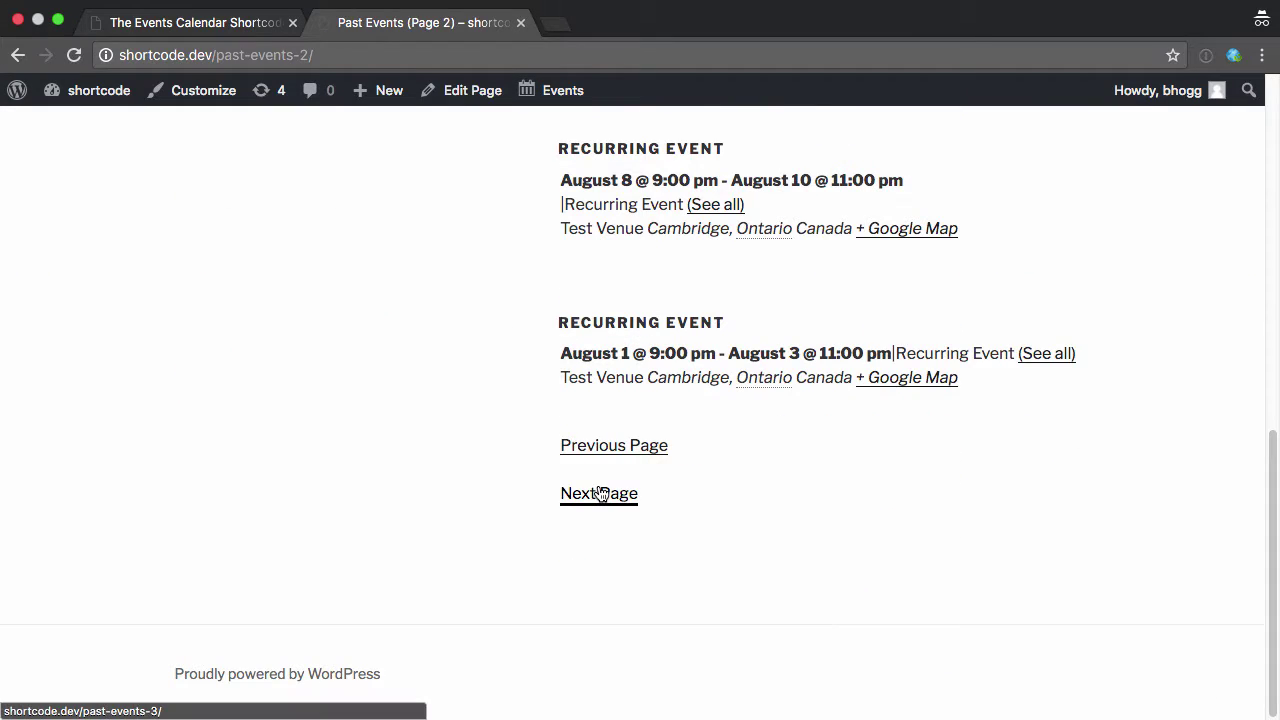
click(598, 492)
scroll(586, 414, down, 10)
scroll(537, 400, up, 10)
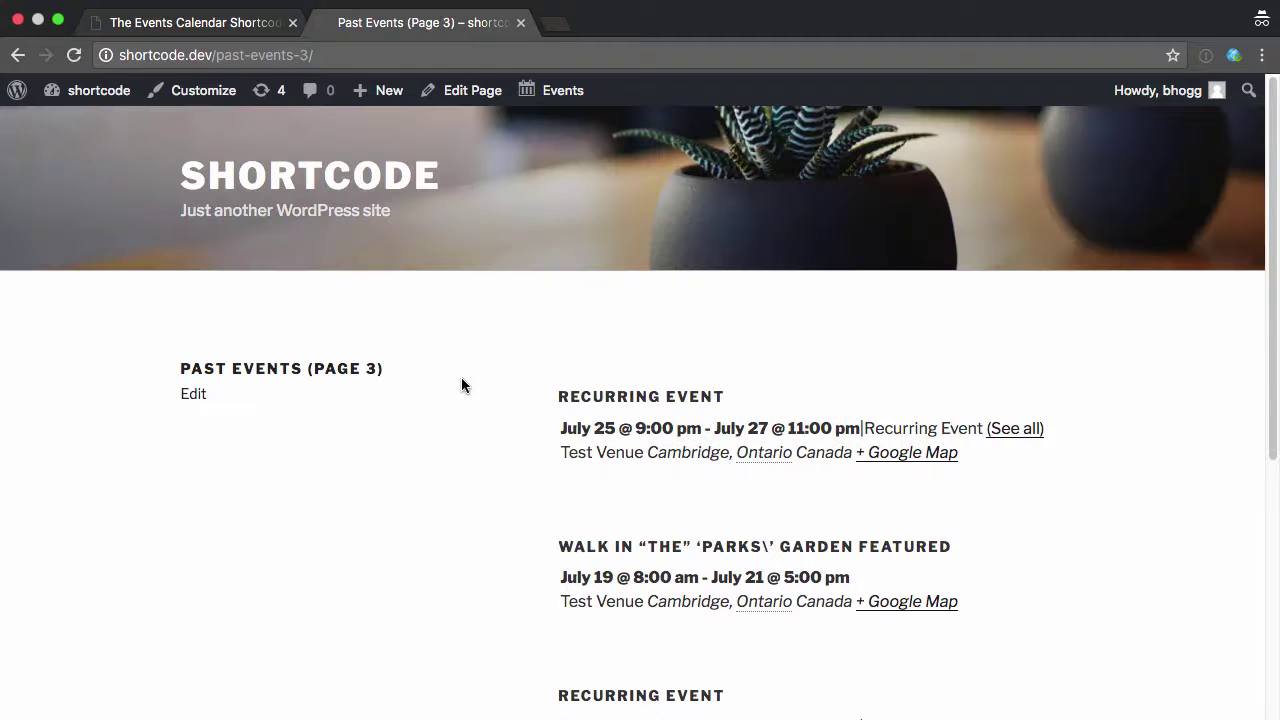
click(213, 24)
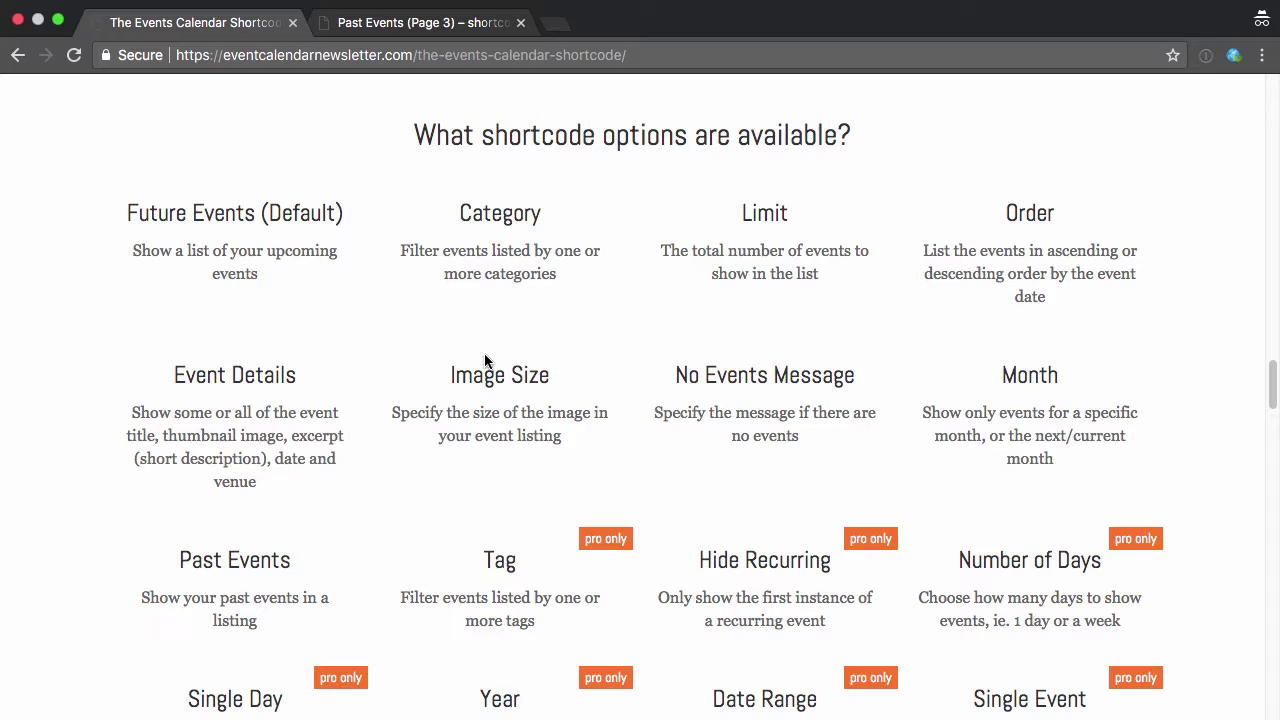
scroll(484, 360, up, 20)
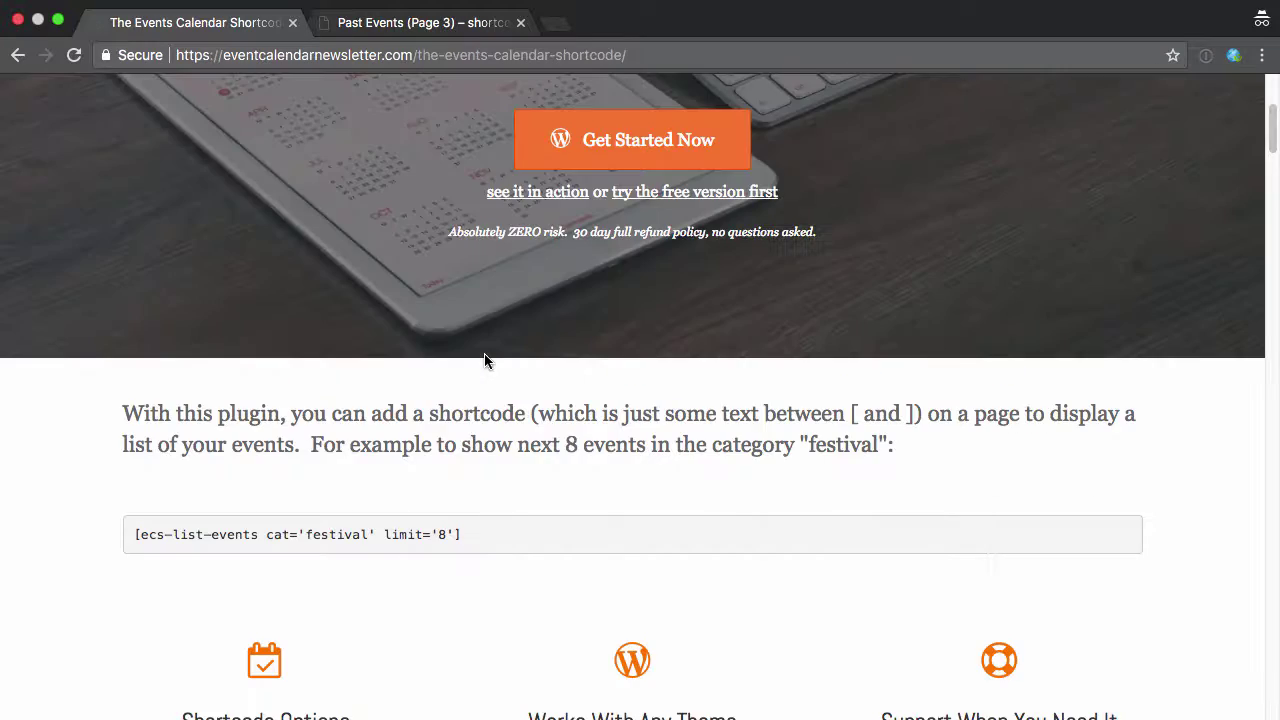